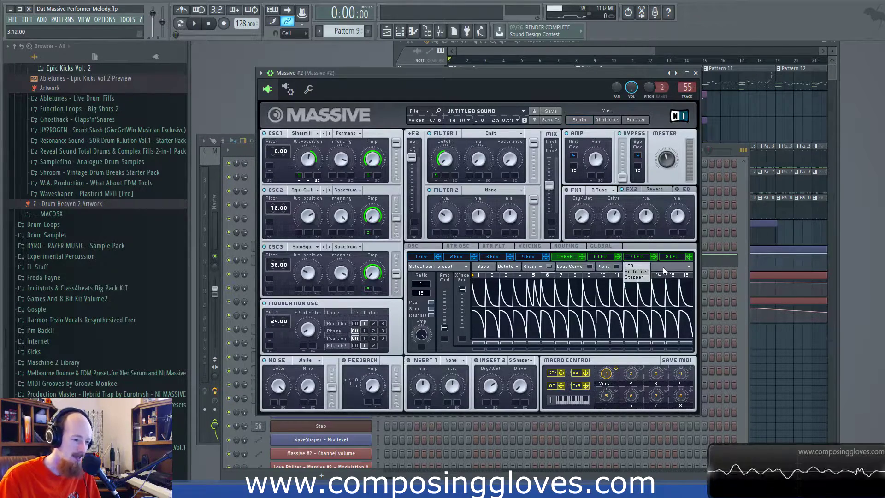
Keep the current modulator's type at Performer and reposition the Massive #2 window.
click(664, 266)
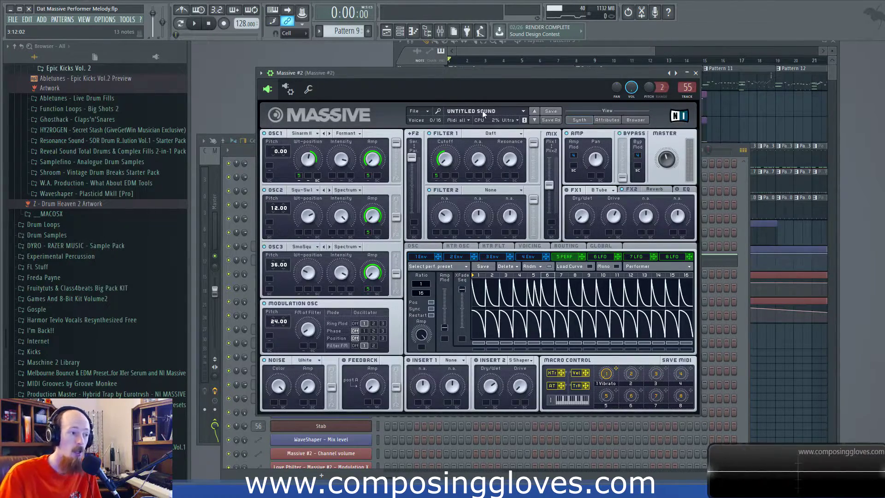
drag(495, 73, 476, 91)
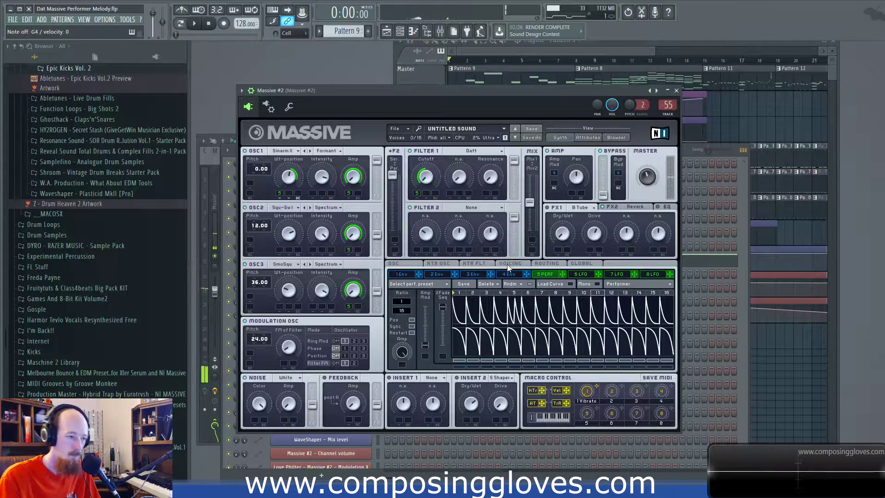
Examine the playlist arrangement from Pattern 9 through Pattern 12, including the automation clips on the Extra tracks.
drag(512, 54, 621, 66)
click(613, 61)
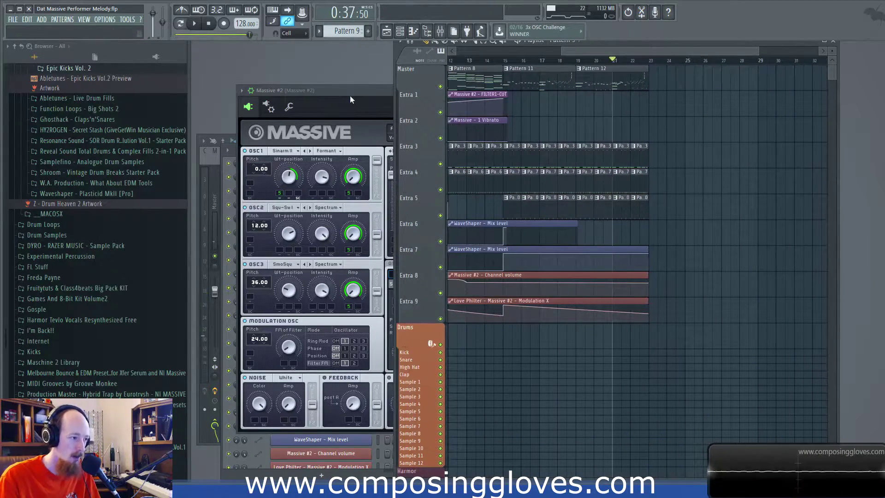
click(350, 97)
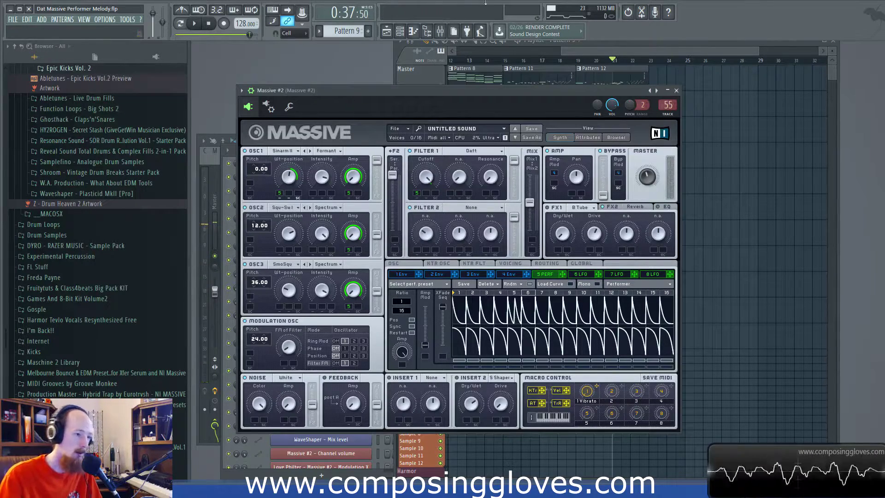
drag(603, 52, 386, 55)
key(space)
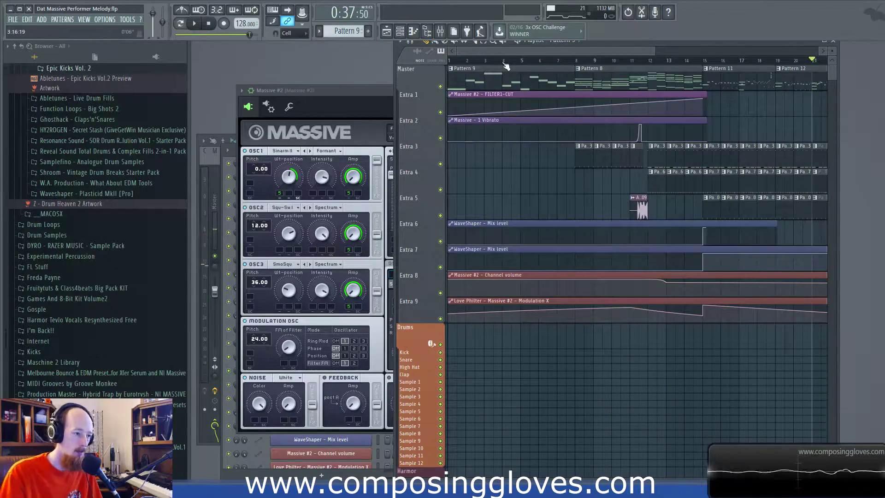
scroll(507, 188, down, 3)
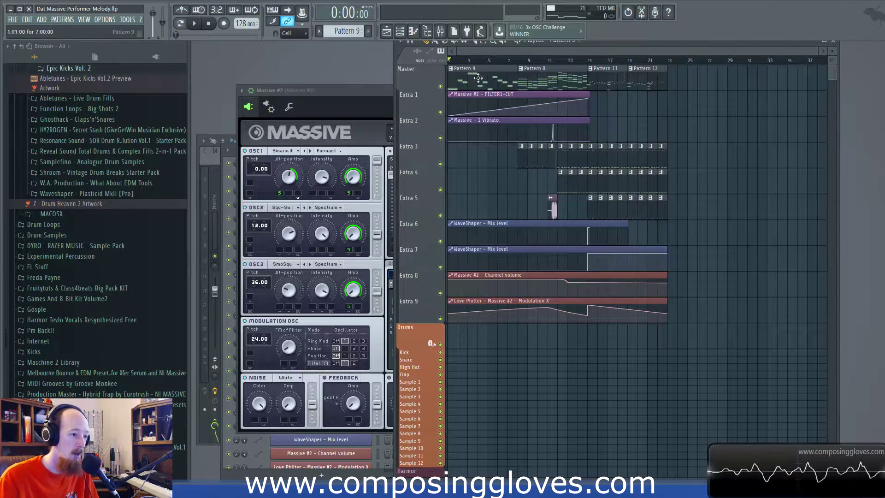
drag(589, 88, 746, 243)
scroll(673, 93, up, 3)
click(691, 123)
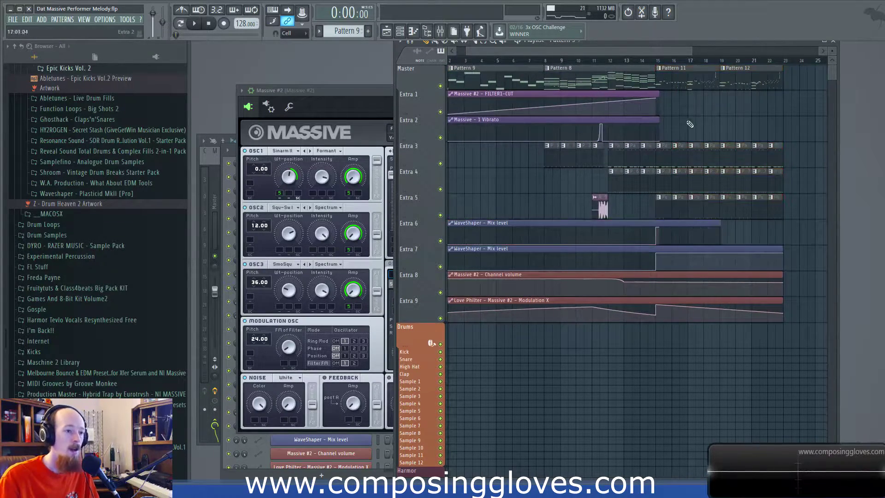
scroll(692, 124, down, 3)
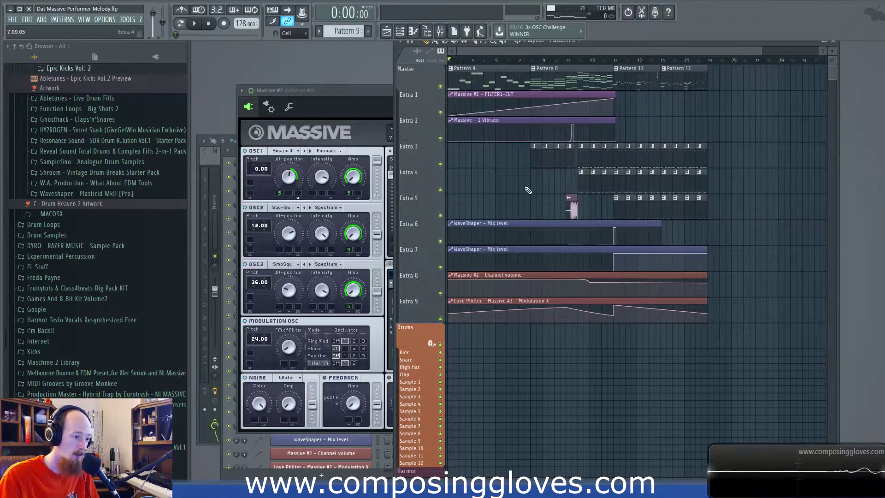
scroll(577, 178, up, 3)
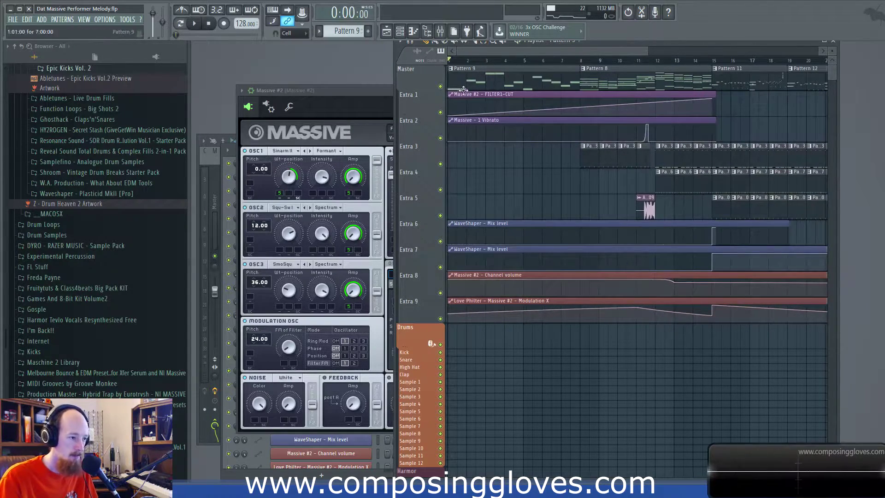
Play the song and view the Massive #2 melody of Pattern 9 in the piano roll.
key(space)
click(385, 100)
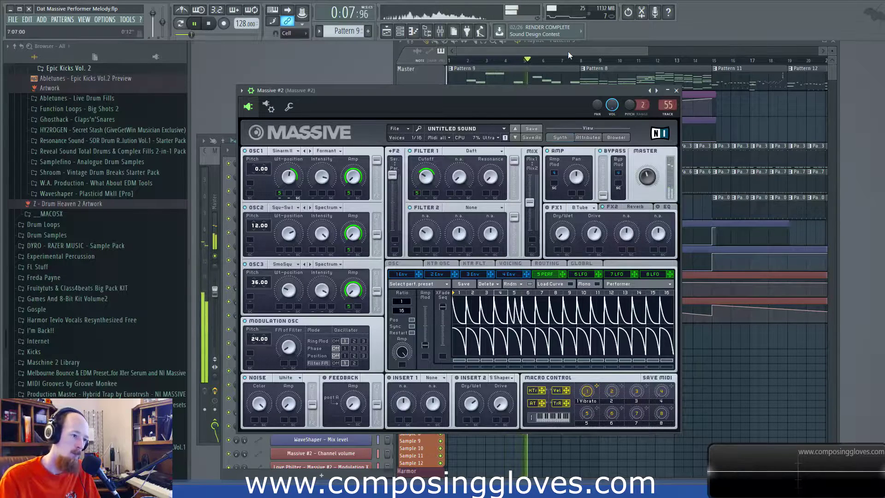
click(538, 78)
double_click(538, 79)
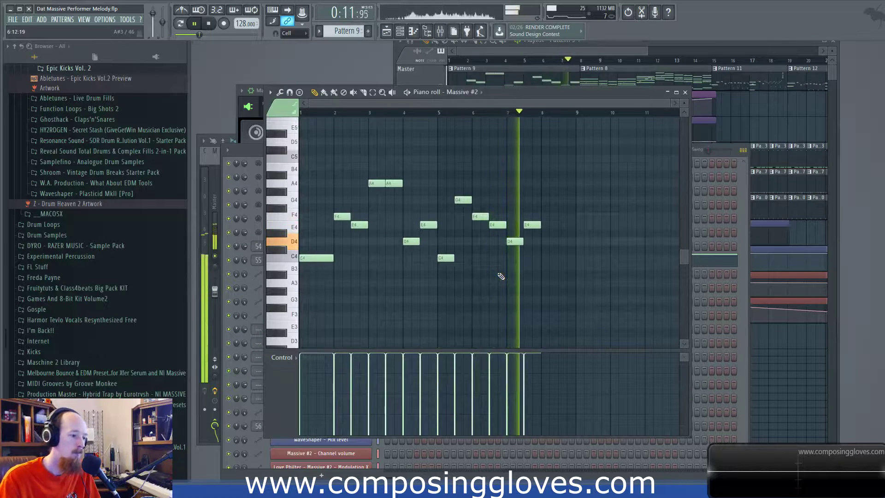
Examine the ARP chords and the Massive notes of Pattern 8 in the piano roll during playback.
click(627, 56)
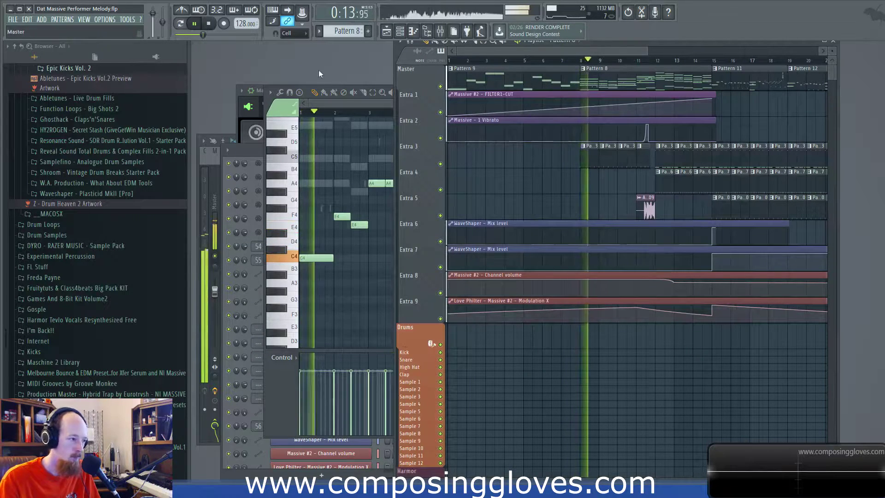
click(348, 103)
double_click(350, 156)
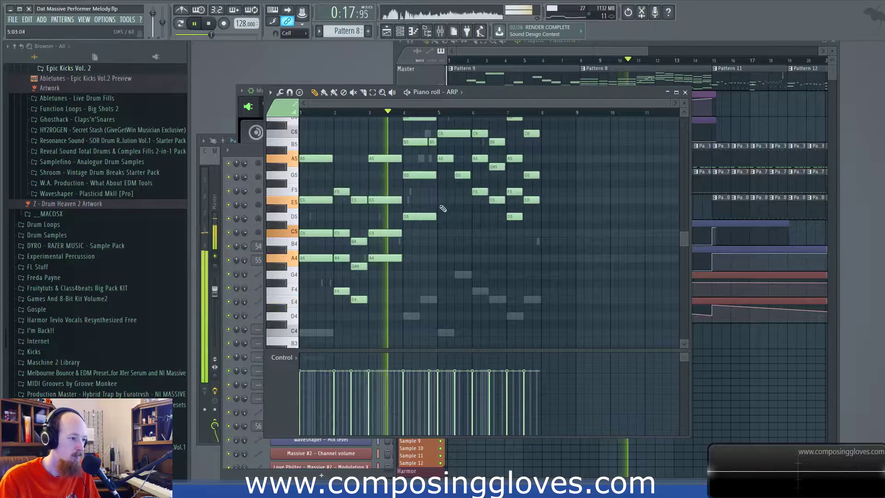
scroll(421, 193, up, 1)
drag(422, 185, 403, 214)
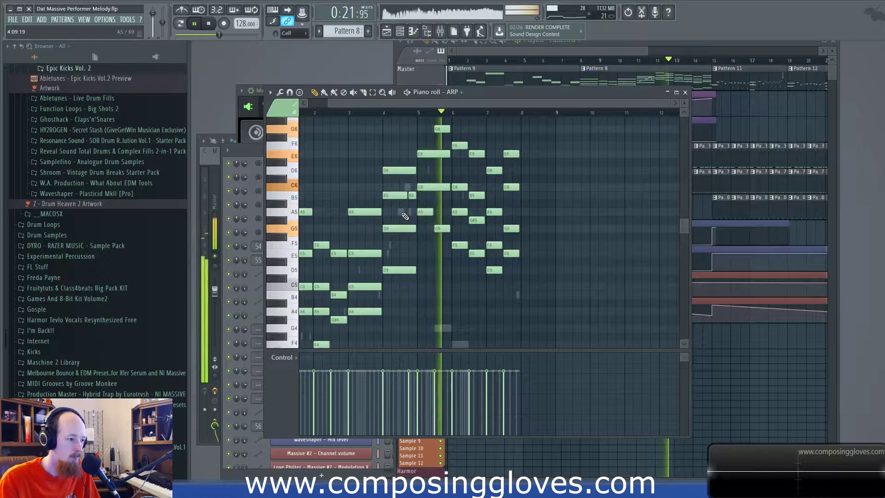
double_click(402, 213)
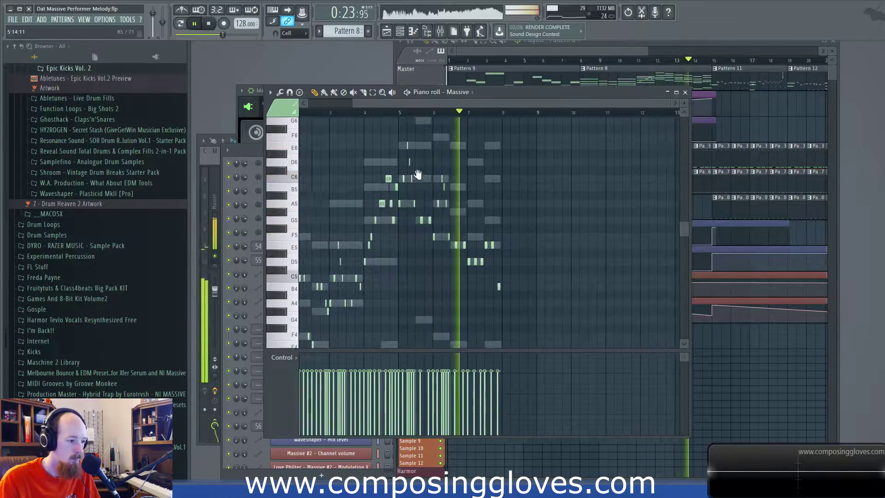
scroll(509, 186, up, 2)
drag(508, 186, 706, 174)
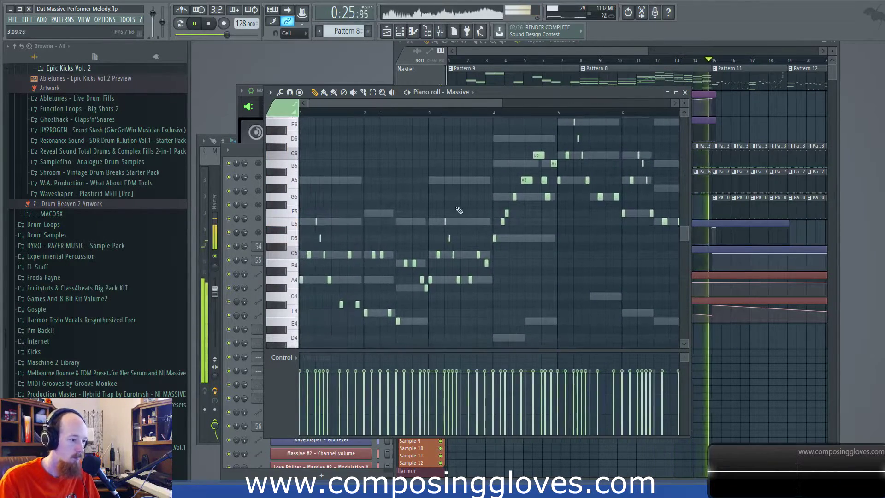
Close the piano roll, extend the last Pattern 13 clip on track Extra 3 to about bar 25, and stop playback.
click(685, 92)
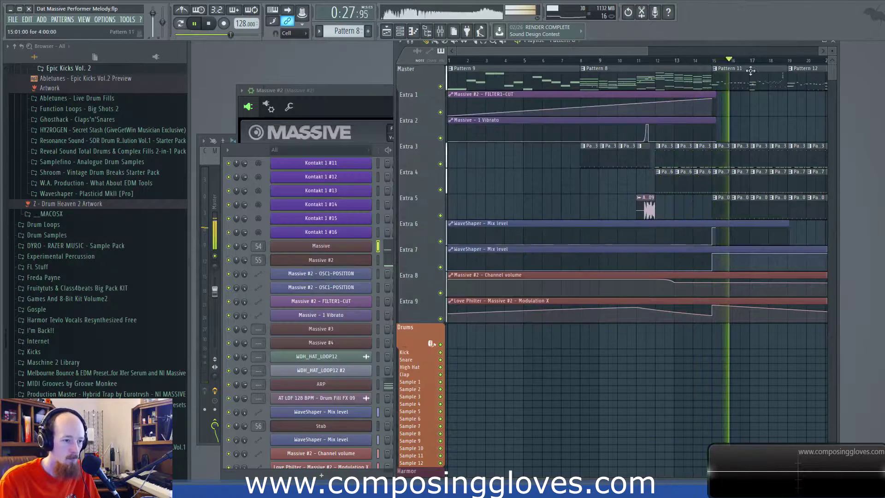
scroll(640, 122, right, 3)
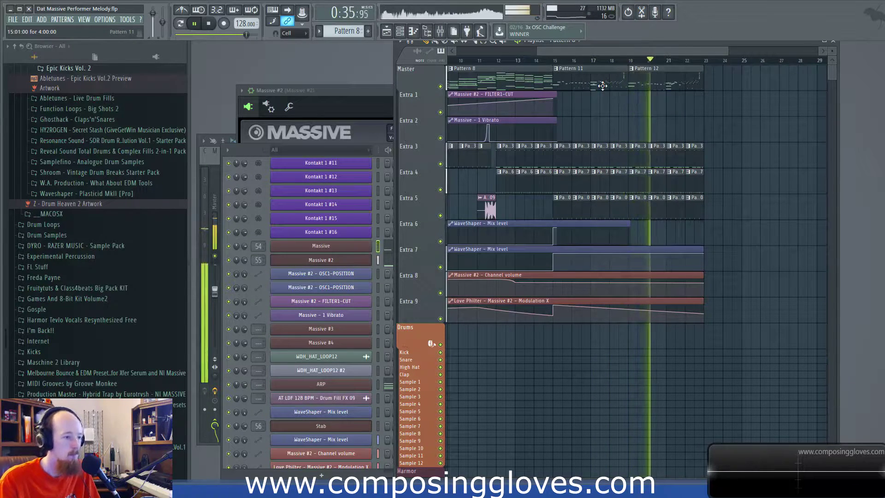
drag(703, 158, 750, 158)
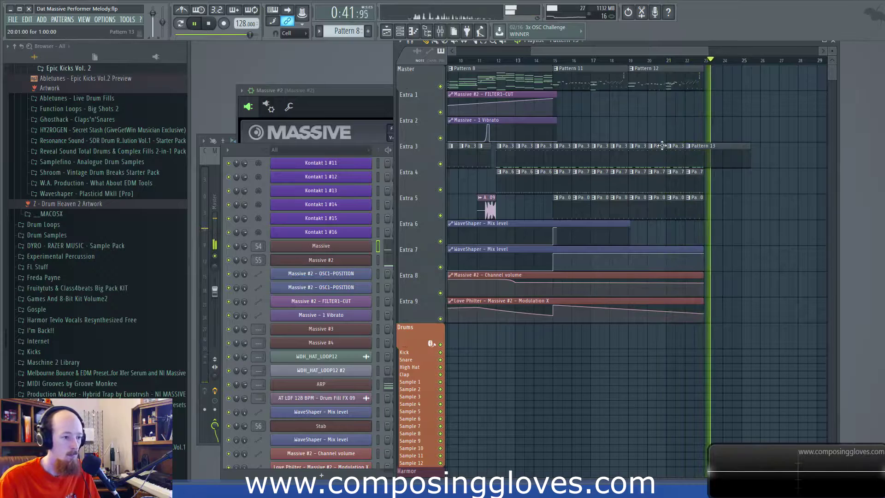
key(space)
Select the Pattern 11 and Pattern 12 clips on the Master track.
drag(586, 82, 684, 85)
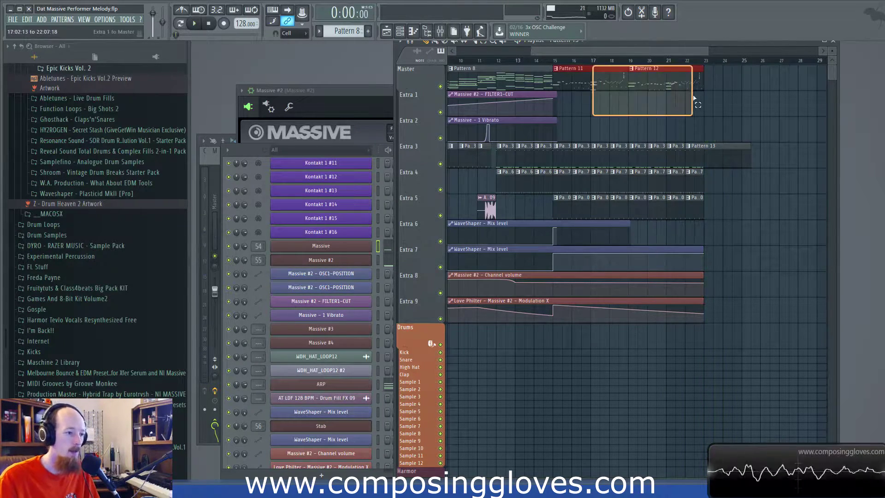
scroll(623, 109, down, 2)
scroll(623, 110, down, 2)
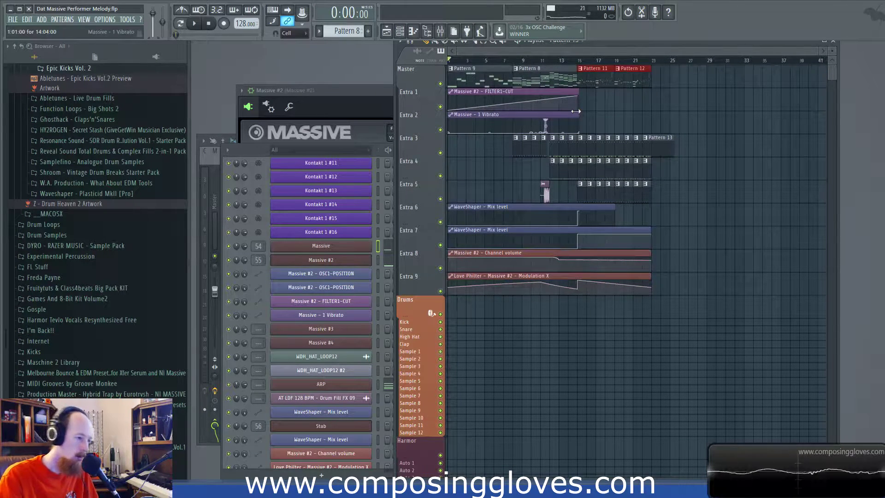
Move the Channel rack up and bring up the Massive #2 synth from its channel.
drag(247, 154, 250, 91)
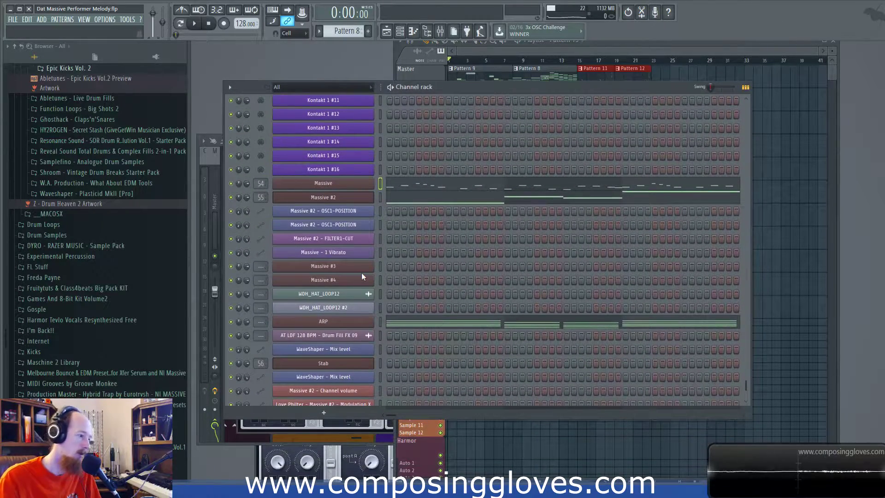
click(355, 203)
drag(482, 93, 491, 78)
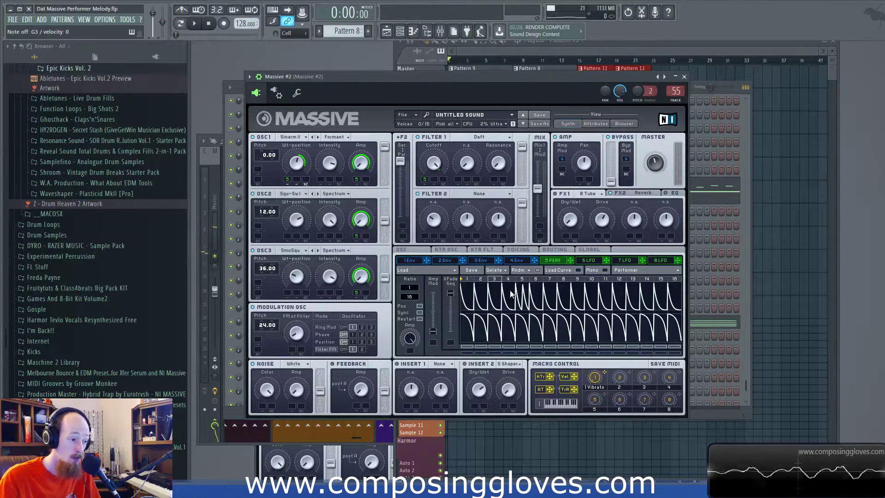
Look through the FX1 effect choices in Massive #2 and view the FX2 Reverb settings.
click(593, 196)
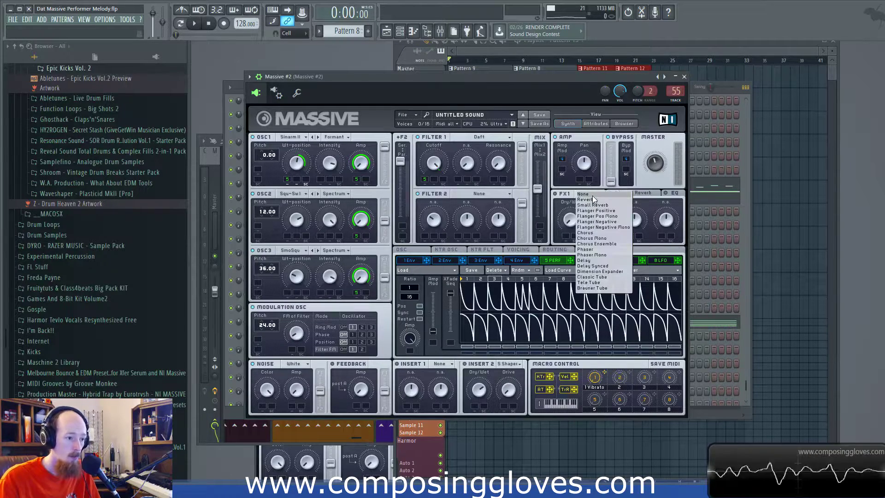
click(552, 200)
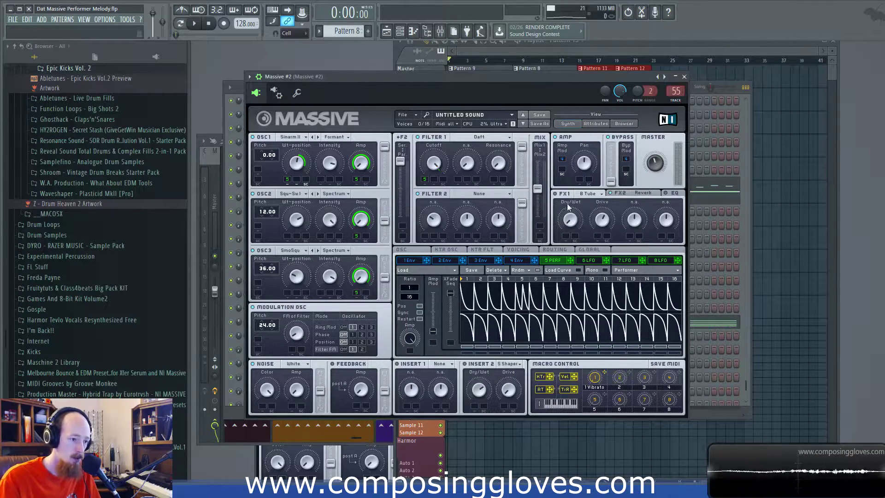
click(643, 194)
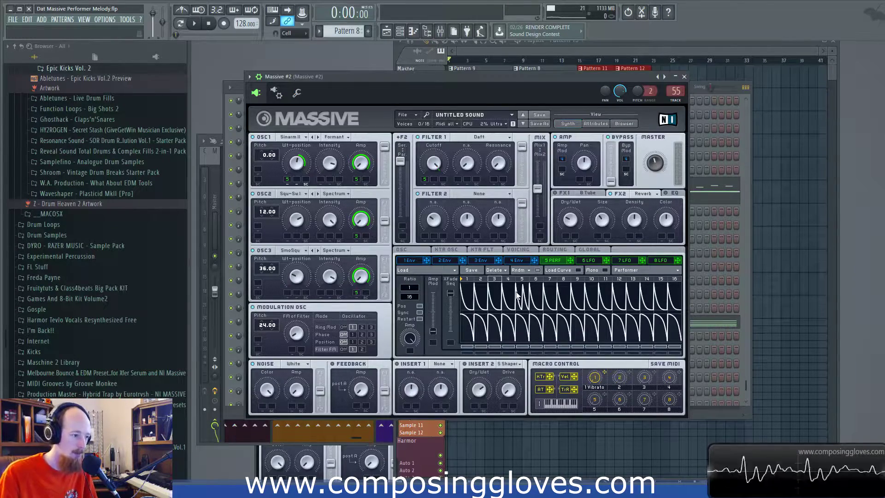
Play the start of the song and adjust the Filter 1 Cutoff in Massive #2.
drag(521, 76, 556, 88)
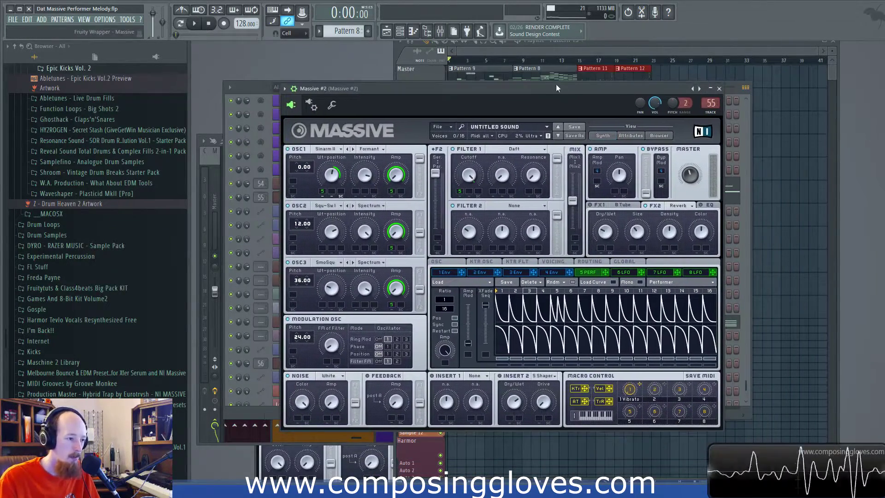
click(285, 88)
click(496, 84)
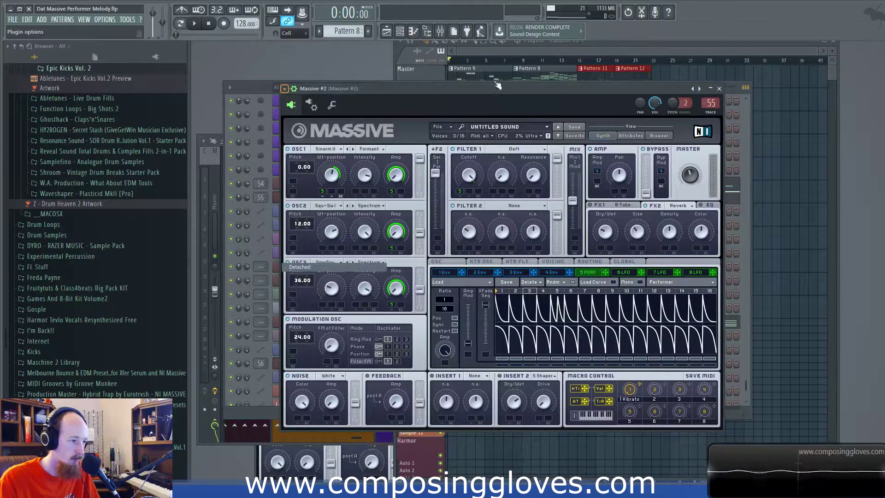
key(space)
drag(462, 172, 449, 186)
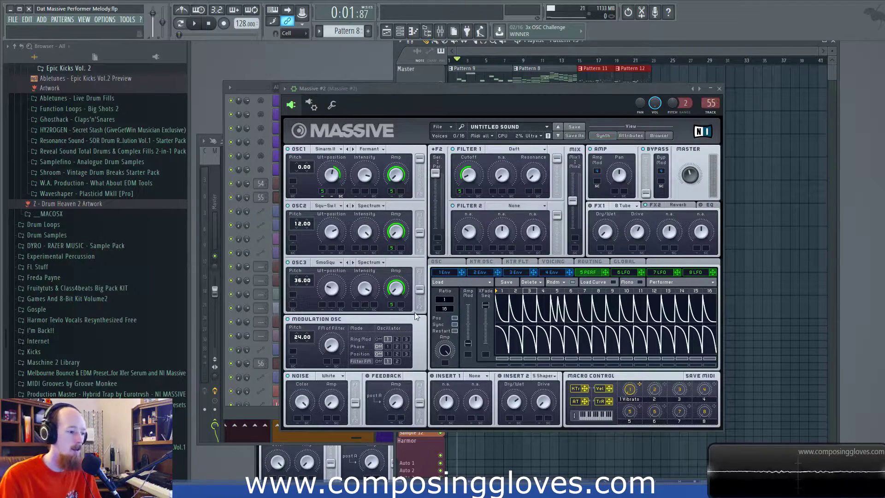
View the 1 Env envelope and return to the 5 PERF performer curves.
click(441, 273)
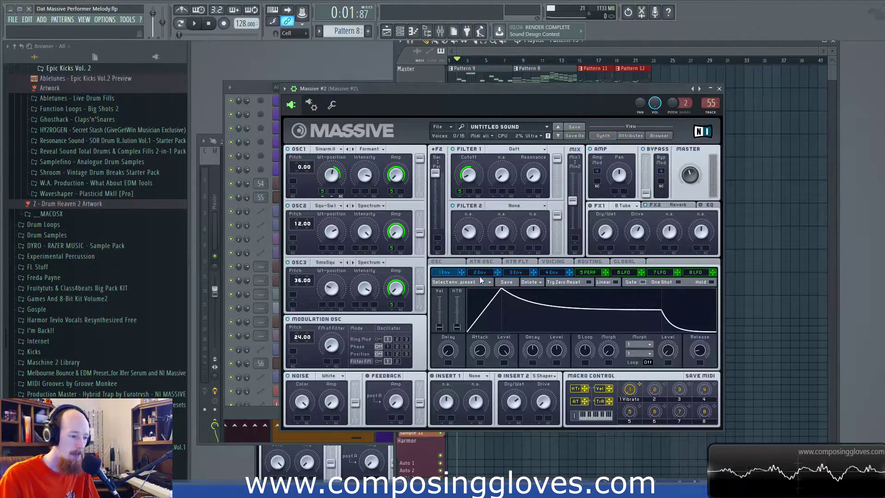
click(589, 272)
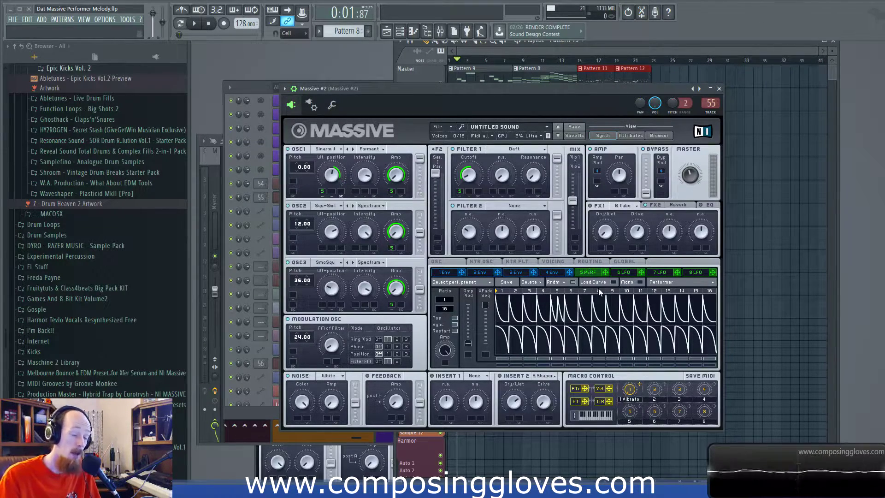
drag(490, 90, 502, 75)
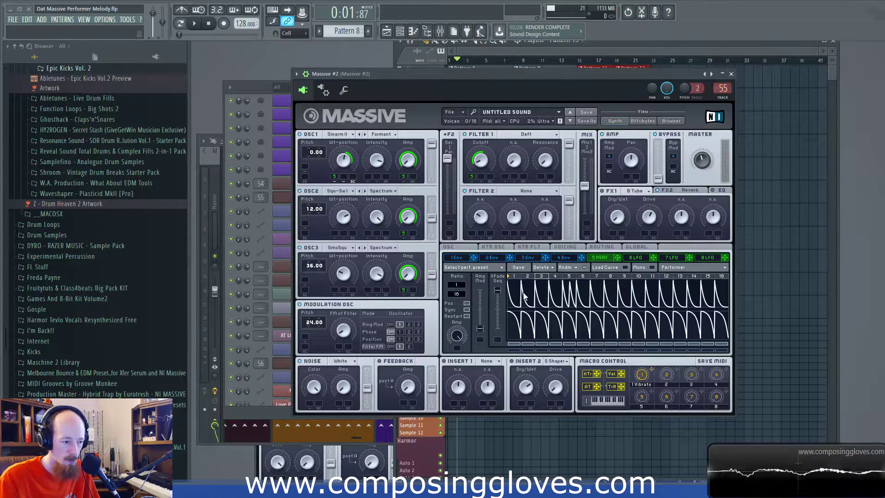
Pull the performer's XFade Seq fader all the way down and return it to the top.
drag(497, 290, 511, 345)
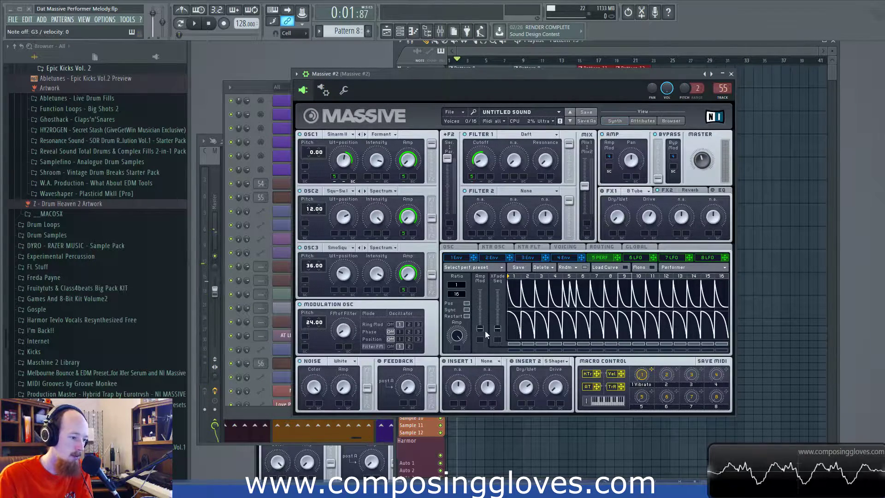
drag(496, 330, 497, 310)
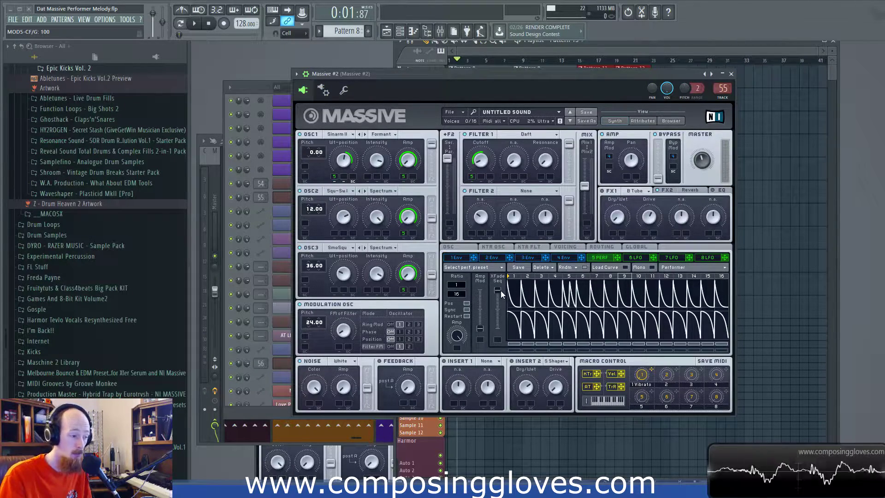
drag(518, 80, 567, 77)
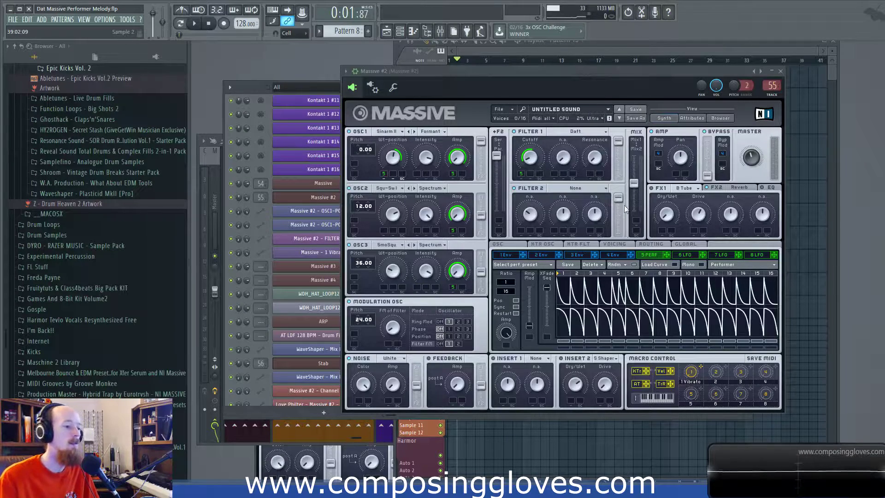
Look through the wavetable choices for OSC1 in Massive #2 and keep Sinarmonic II.
drag(560, 70, 567, 61)
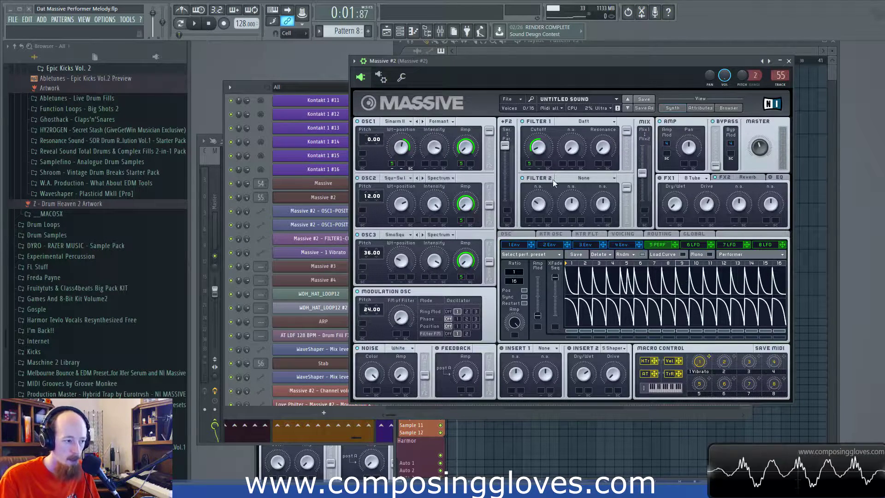
click(385, 123)
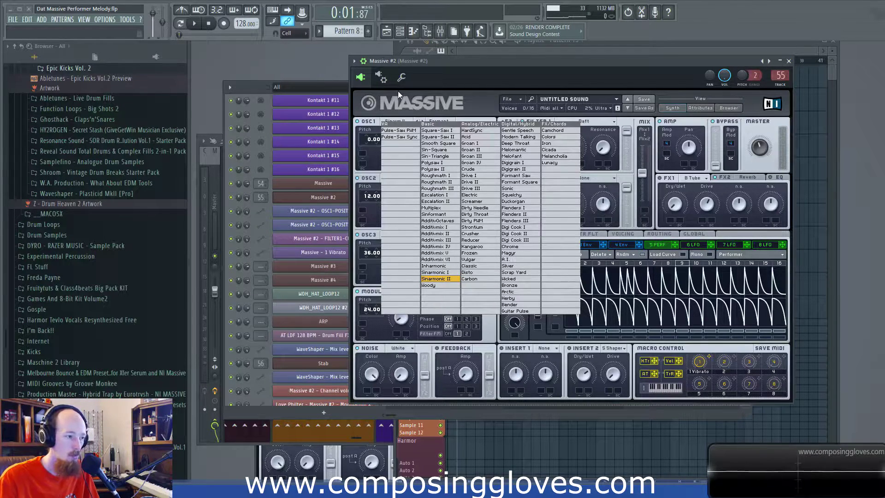
click(447, 101)
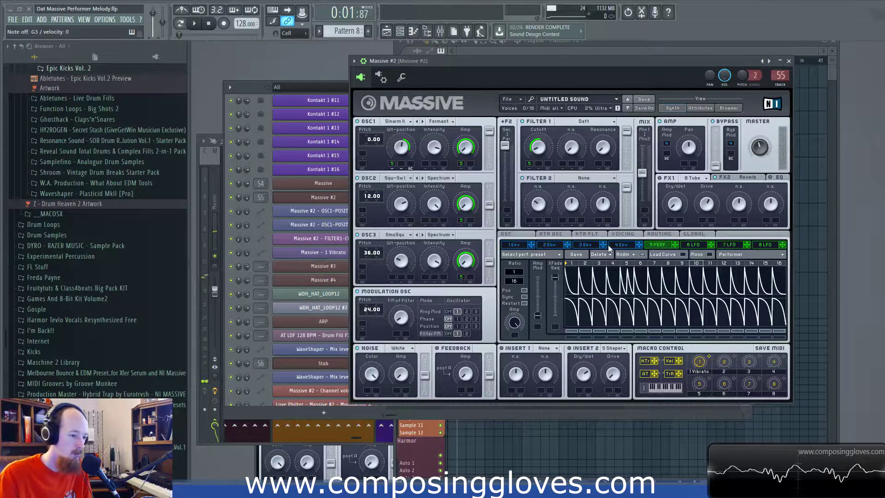
Show the performer's Load Curve selector and load a different curve shape into early steps of the upper sequence.
click(682, 256)
click(682, 256)
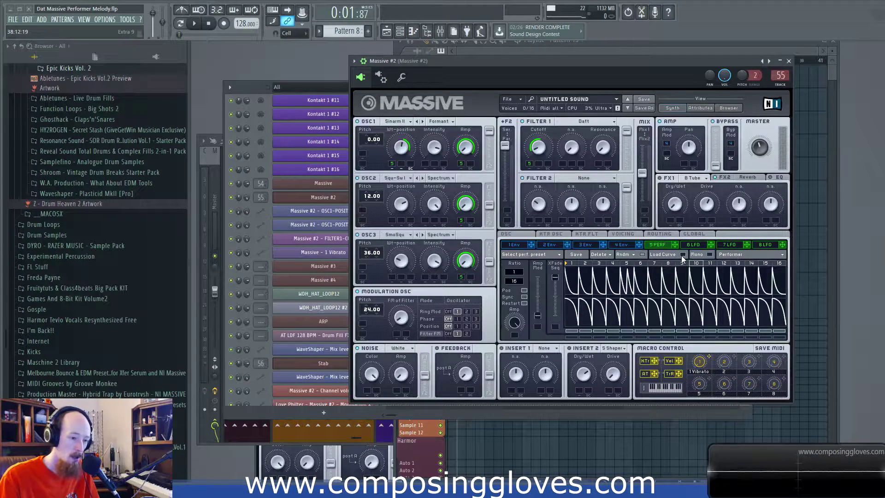
click(682, 257)
click(681, 257)
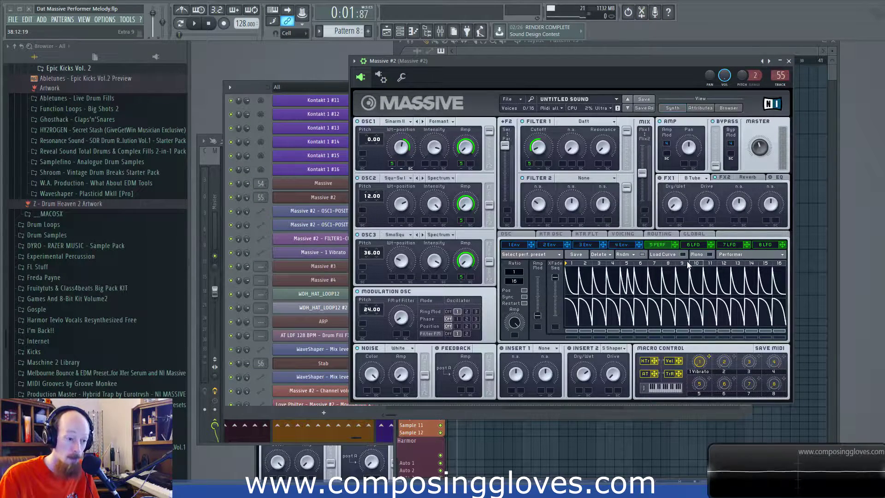
click(674, 257)
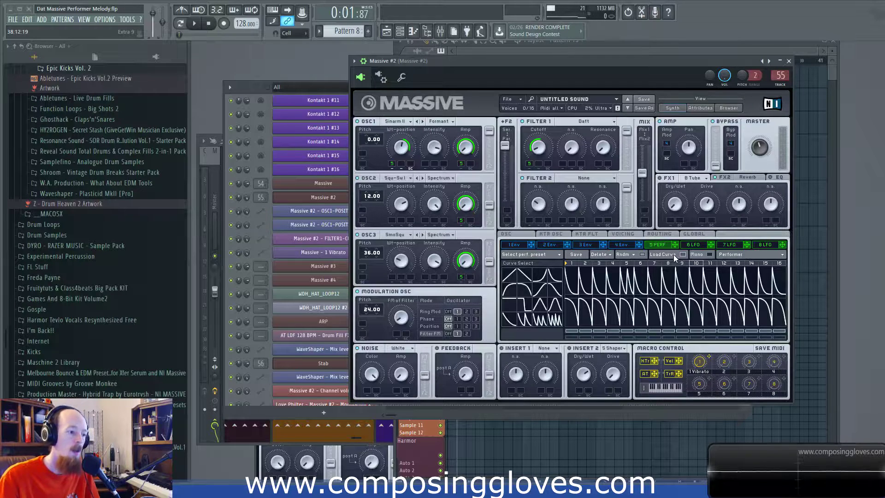
click(540, 275)
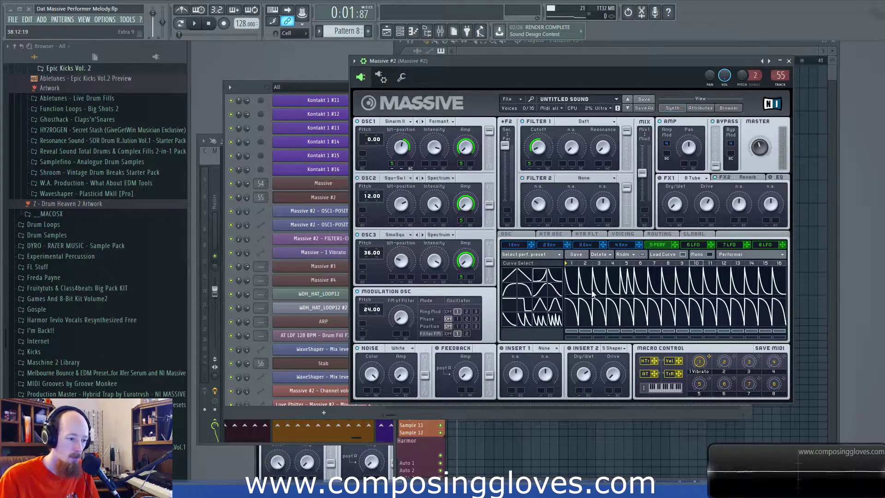
click(569, 276)
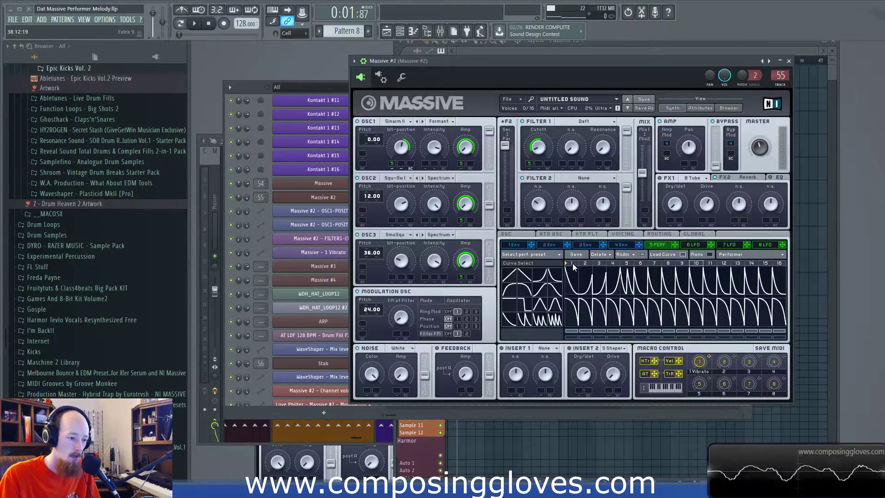
mouse_move(599, 282)
mouse_down()
mouse_move(567, 288)
mouse_move(595, 295)
mouse_up()
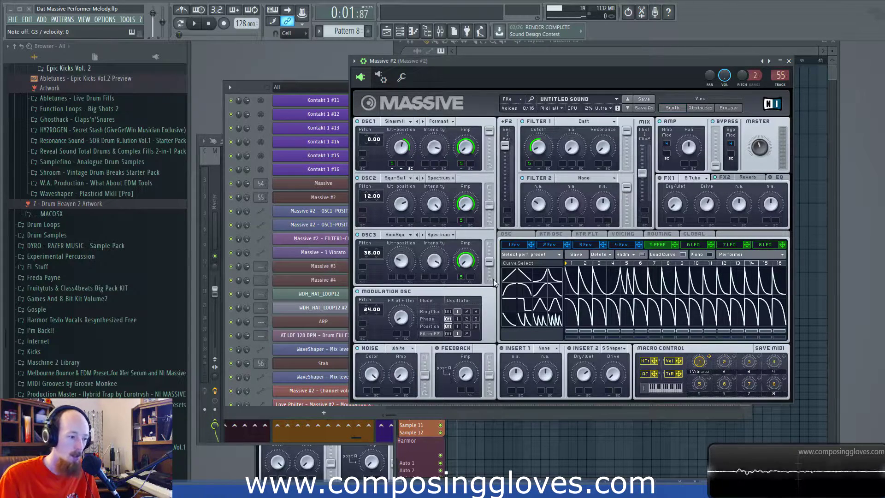
Compare the Stepper and Performer modes of modulator 5, returning to Performer with the Load Curve selector shown.
click(682, 256)
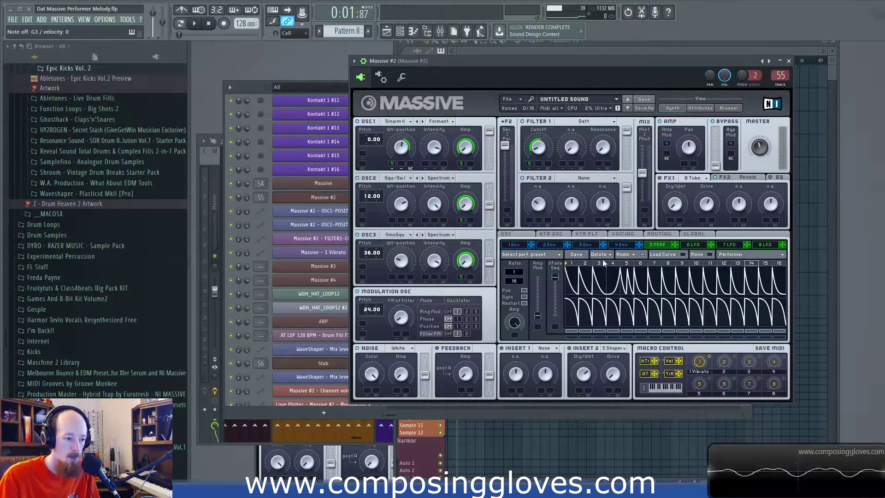
click(769, 254)
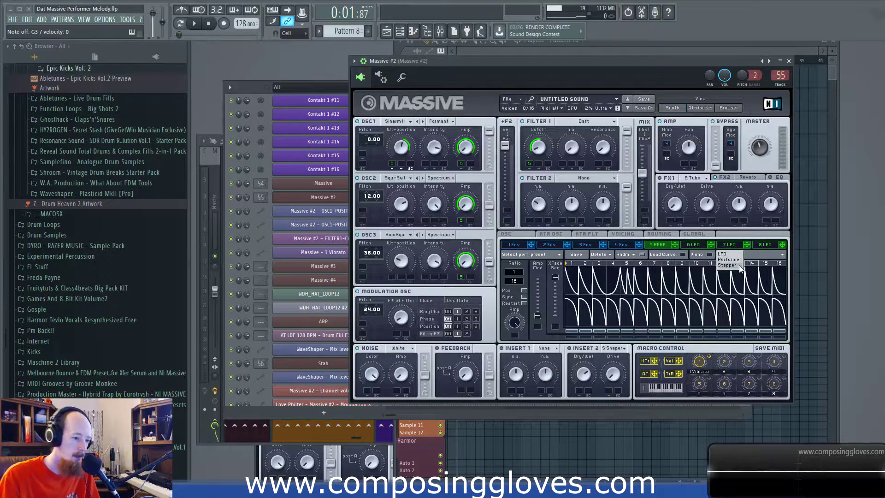
click(728, 264)
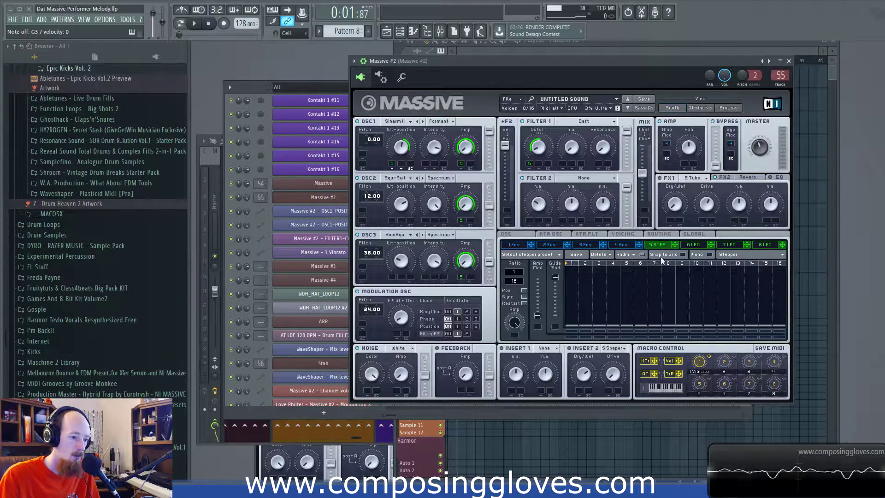
click(742, 255)
click(728, 260)
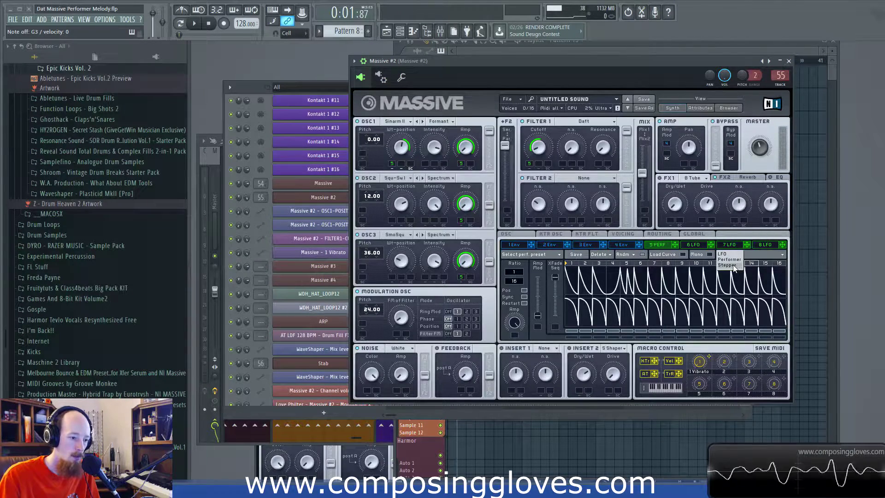
click(732, 265)
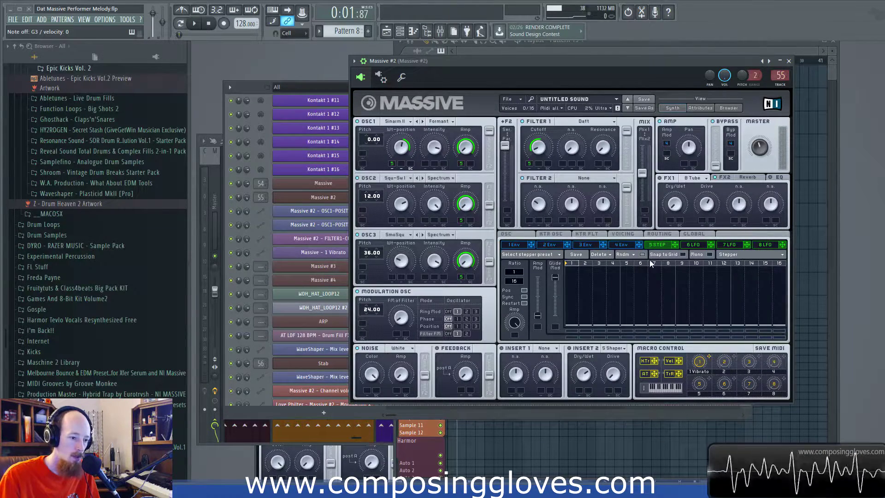
click(734, 255)
click(735, 260)
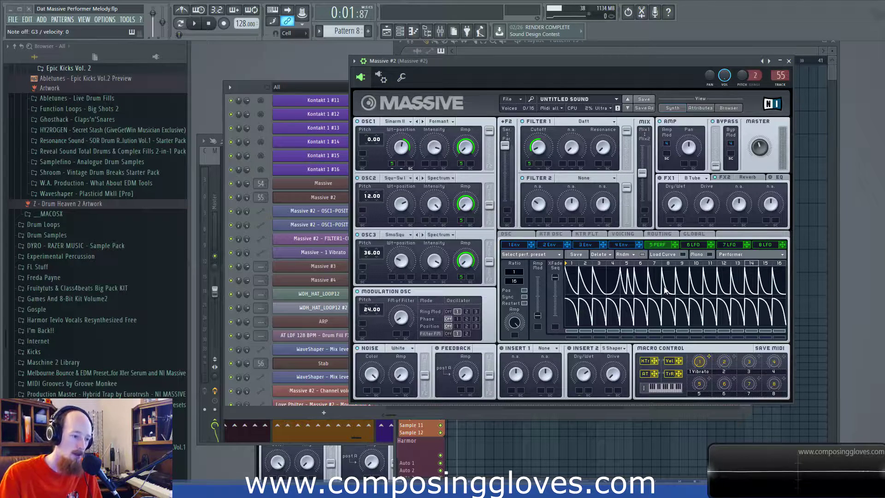
click(680, 254)
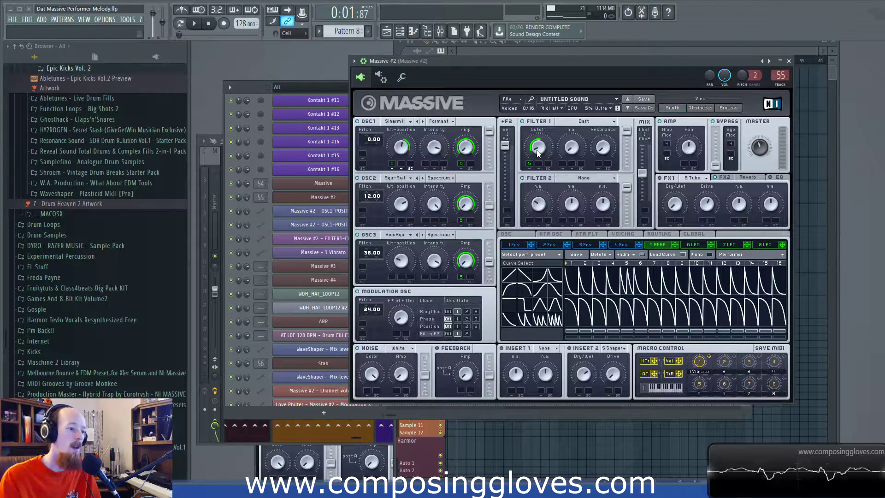
Reposition Massive #2 to uncover the playlist and play the song from near the start, watching the Filter 1 Cutoff.
drag(606, 68, 585, 122)
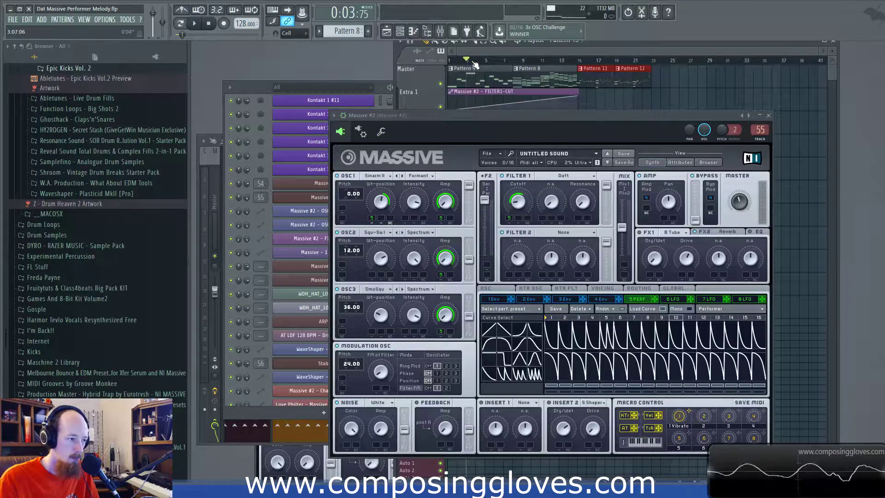
key(space)
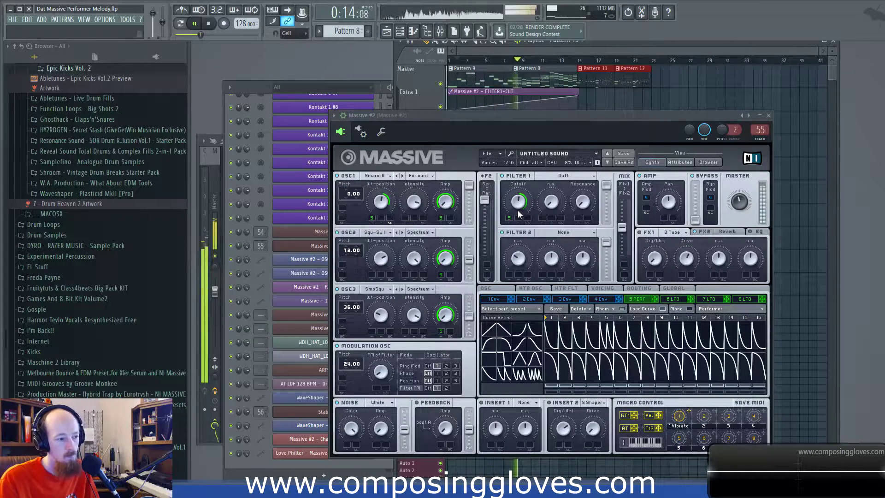
click(548, 114)
key(space)
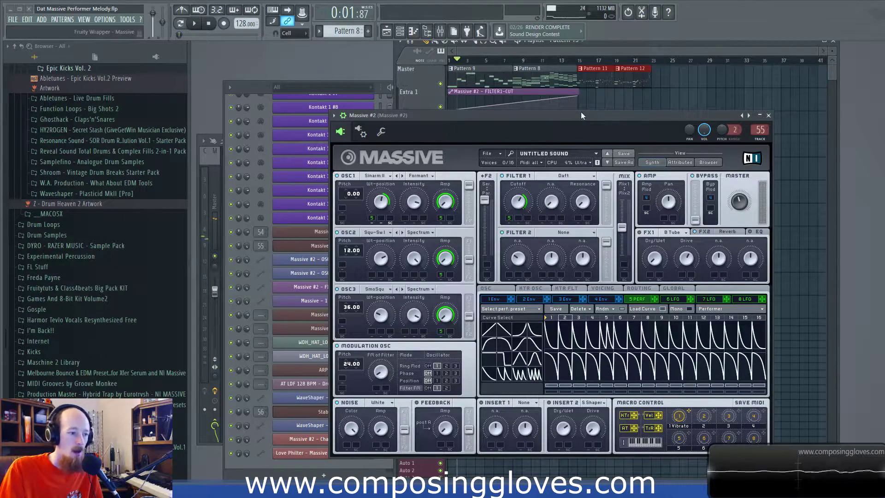
Set the song position to the start of Pattern 11 and solo the Massive #2 channel in the channel rack.
mouse_move(577, 118)
mouse_down()
mouse_move(559, 77)
mouse_move(561, 124)
mouse_up()
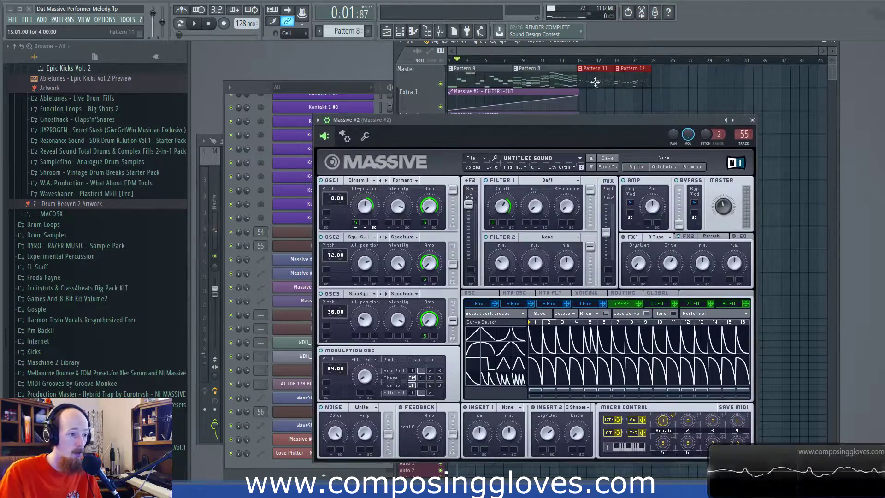
click(579, 62)
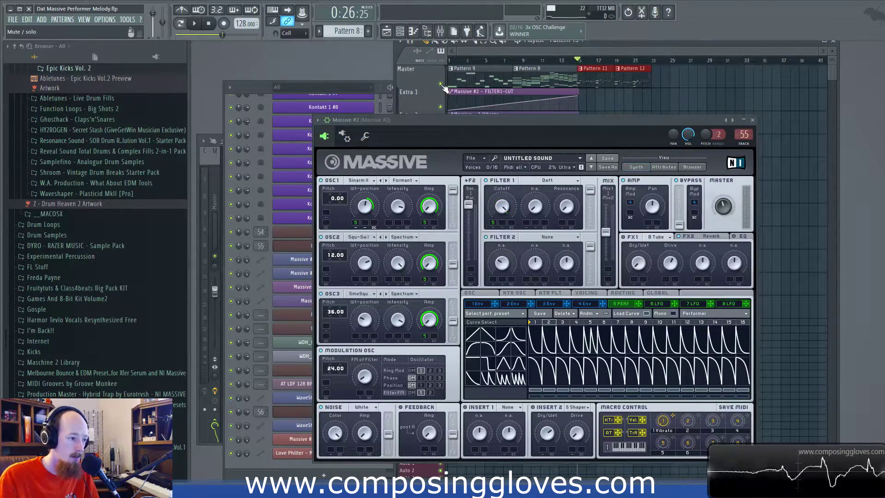
click(386, 88)
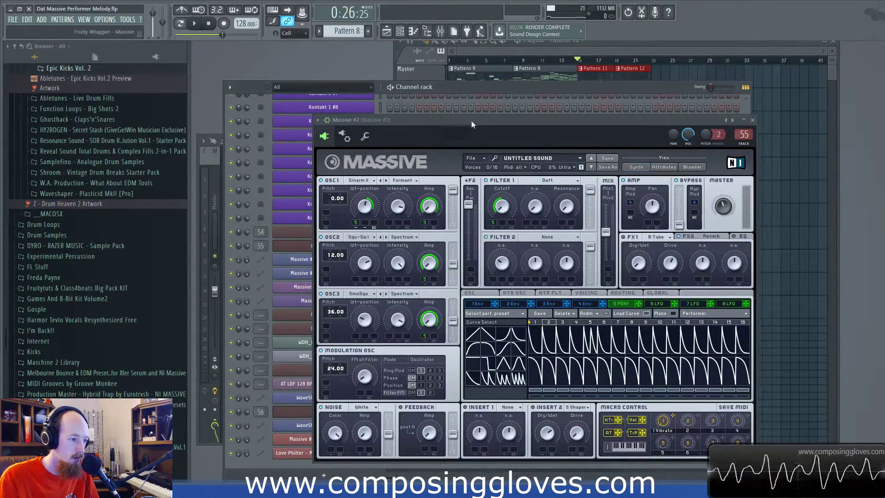
drag(471, 120, 648, 71)
right_click(232, 373)
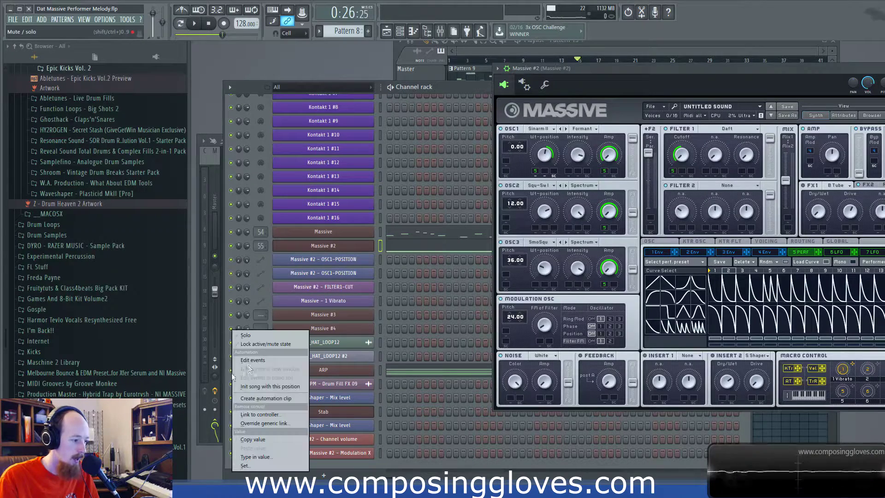
click(233, 247)
right_click(233, 247)
click(245, 252)
Play the song from Pattern 11 with Massive #2 soloed and turn the solo off again.
key(space)
key(space)
click(602, 42)
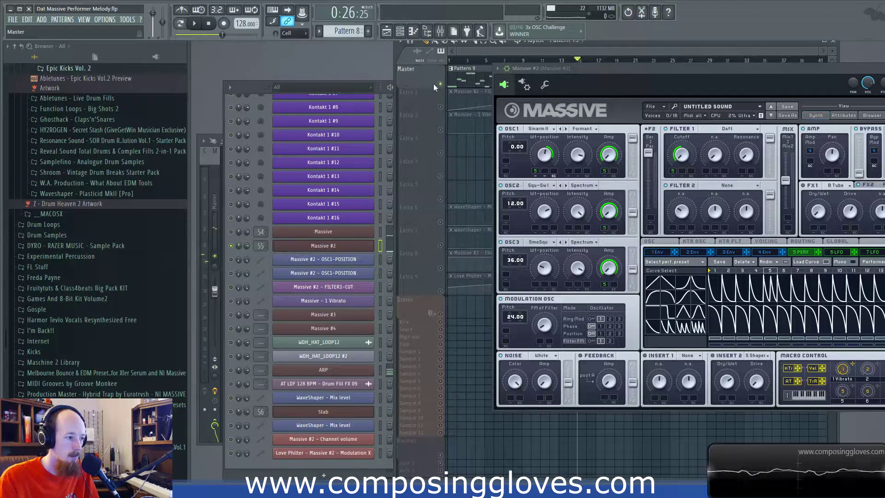
key(space)
key(space)
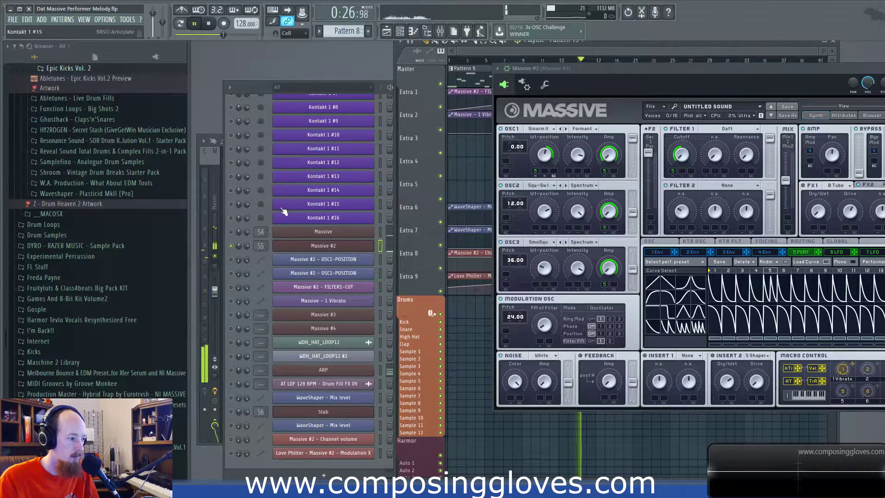
right_click(232, 247)
click(245, 253)
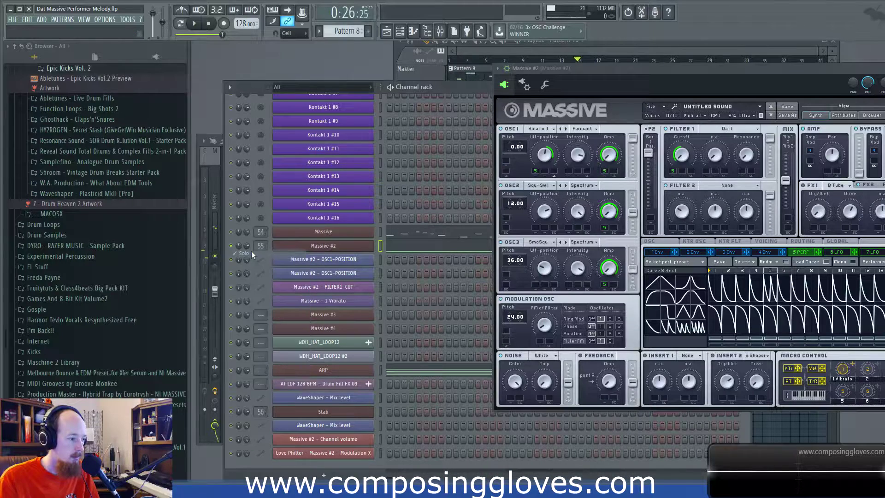
Mute the ARP channel and the playlist tracks Extra 3, Extra 4 and Extra 5.
click(232, 370)
click(612, 47)
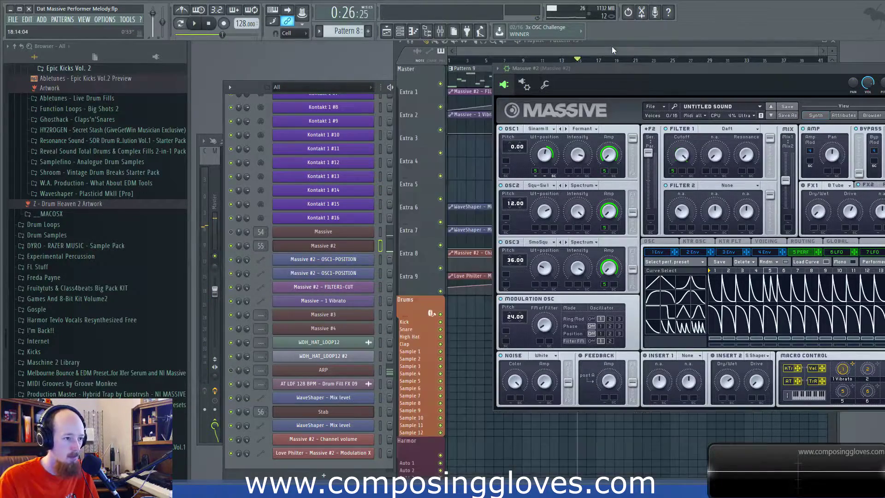
drag(632, 68, 395, 245)
click(440, 153)
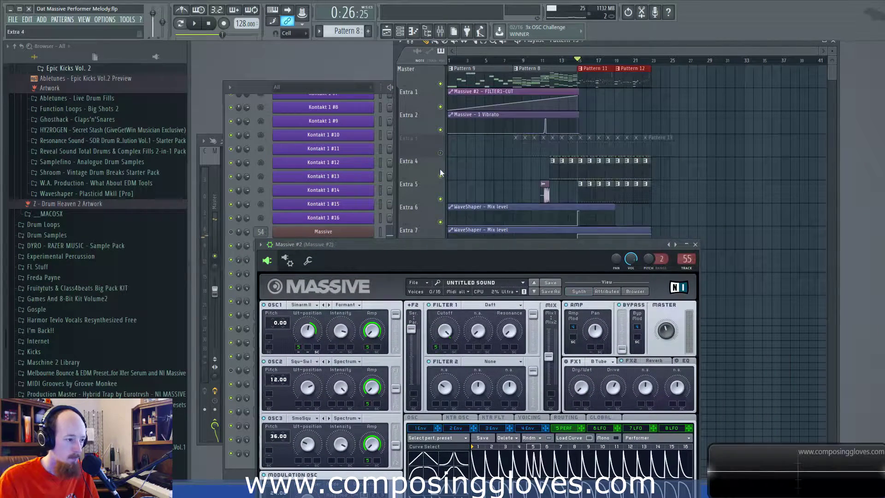
click(440, 175)
click(440, 199)
Play the song from Pattern 11 with the ARP channel and extra tracks muted, keeping Massive #2 in view.
key(space)
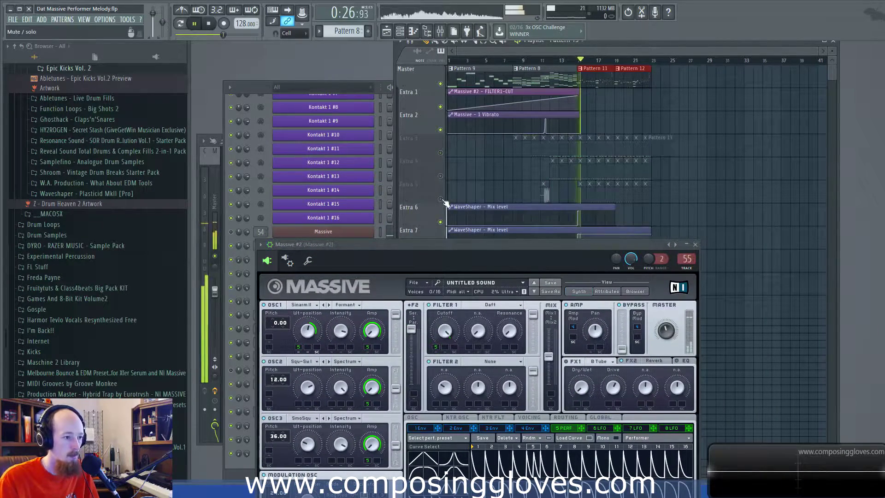
drag(503, 242, 567, 134)
key(space)
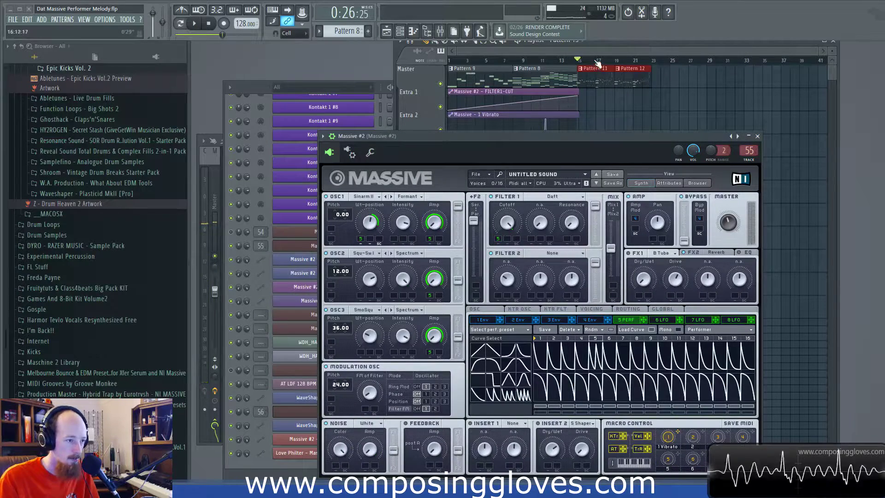
key(space)
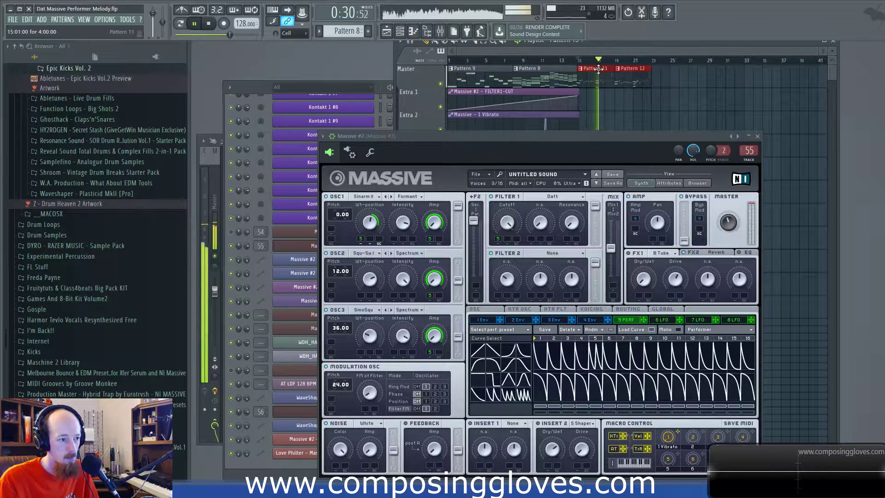
key(space)
Stop playback and reposition the Massive #2 window over the channel rack so the whole synth is in view.
drag(607, 143, 649, 96)
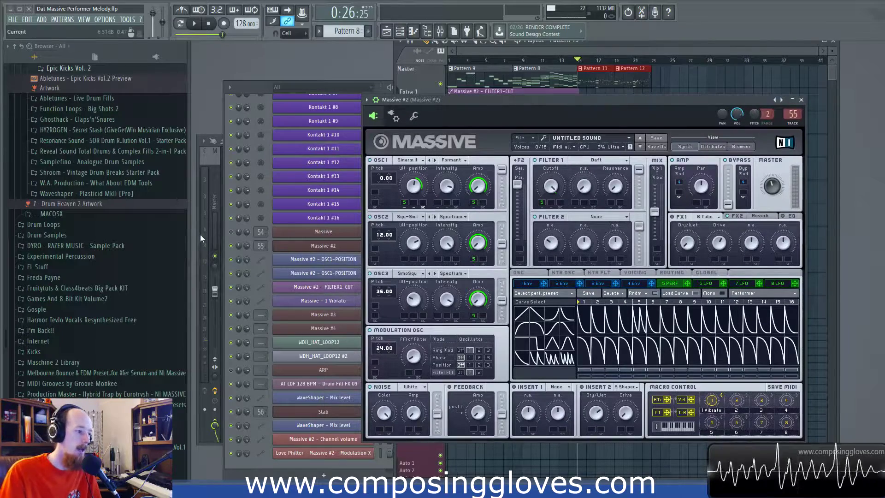
click(239, 363)
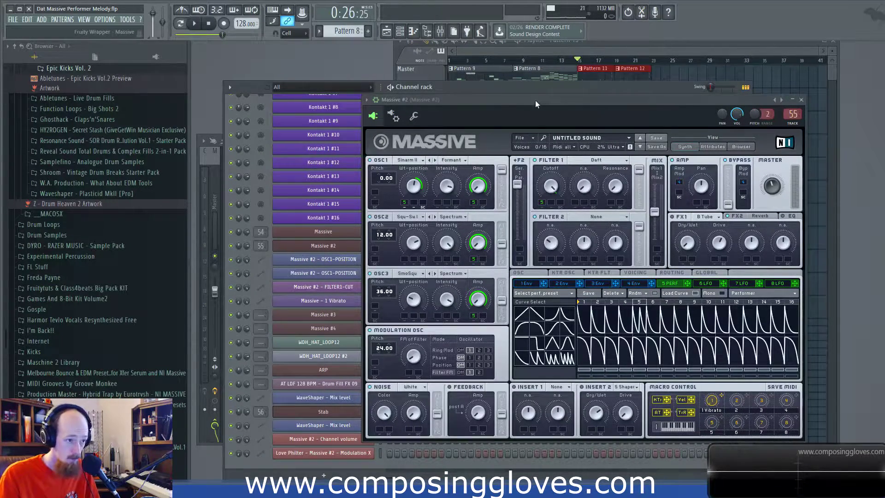
drag(535, 100, 469, 74)
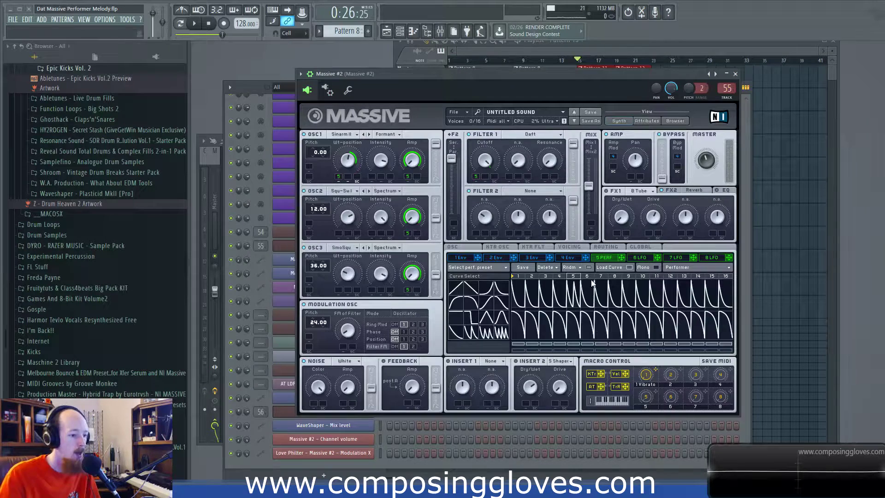
Switch modulator 5 from Performer to LFO and back to Performer, twice, to demonstrate the modulator types.
click(679, 269)
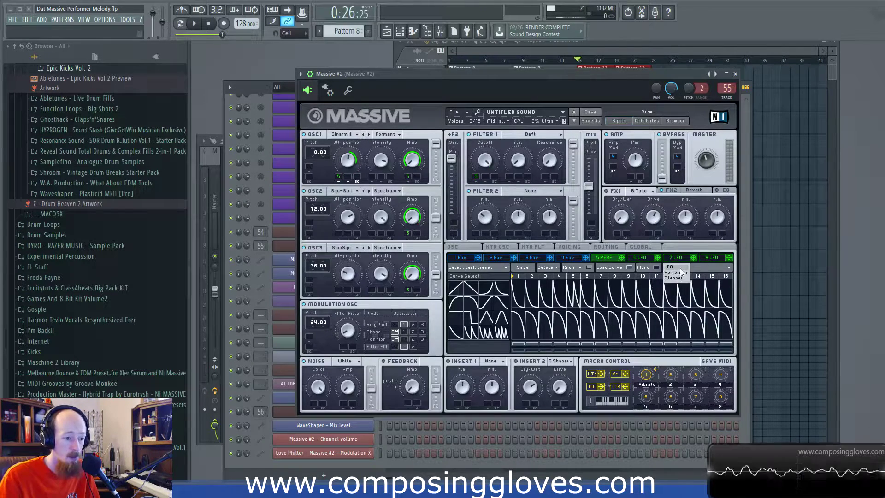
click(679, 268)
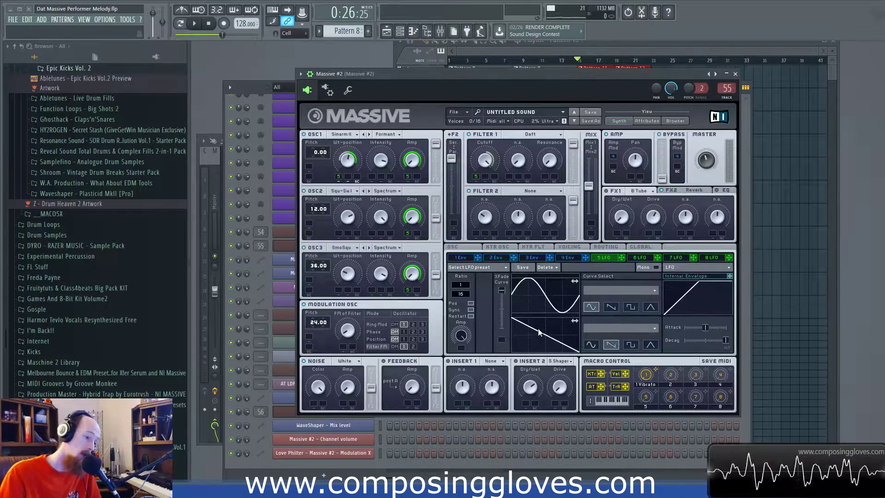
click(686, 272)
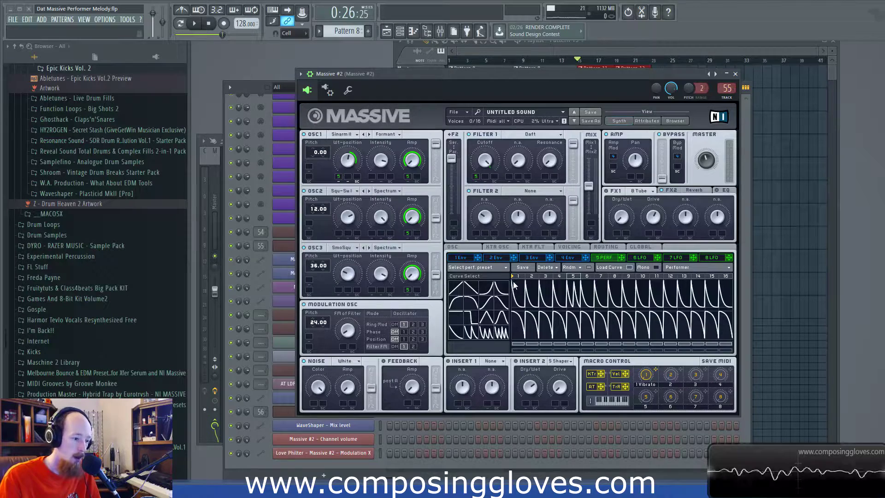
click(716, 268)
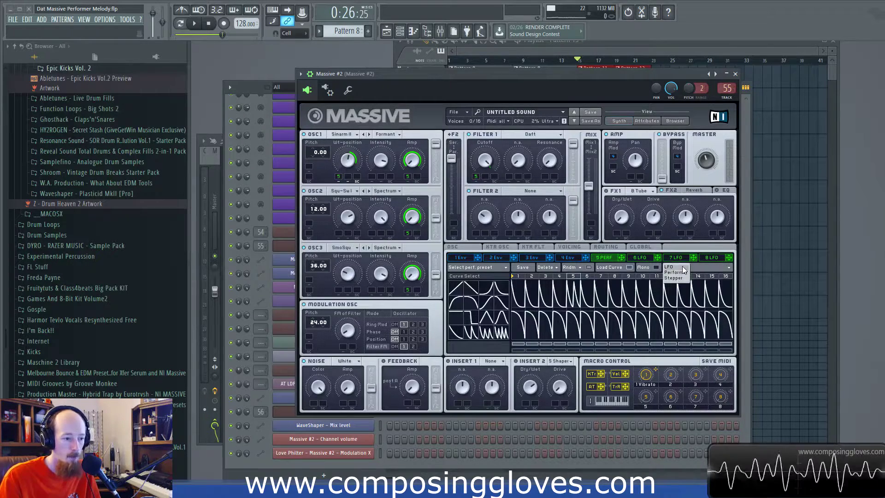
click(678, 267)
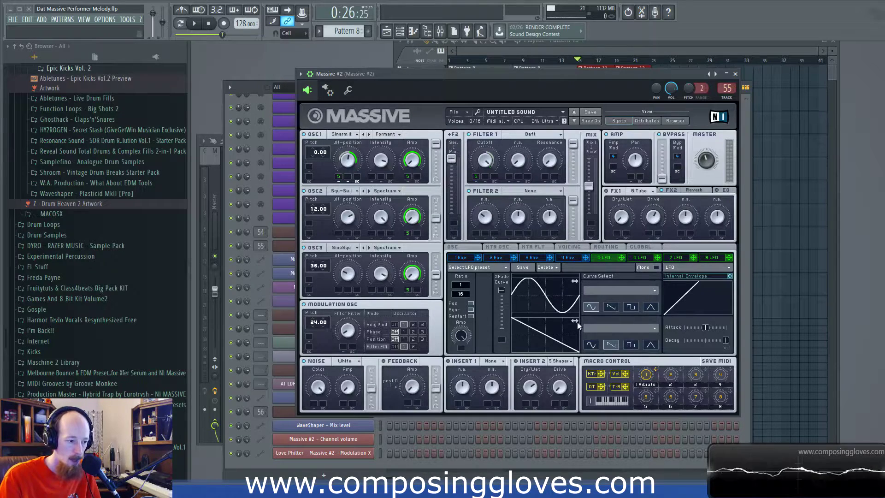
click(696, 268)
click(678, 277)
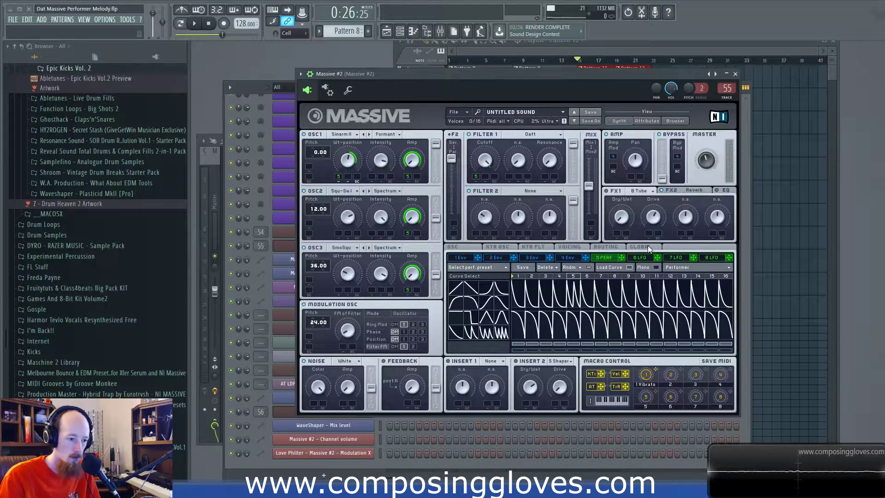
Assign the modulator 6 LFO to Filter 1's middle knob with some modulation depth, and turn that assignment off again.
click(649, 258)
mouse_move(657, 258)
mouse_down()
mouse_move(546, 215)
mouse_move(508, 177)
mouse_move(521, 159)
mouse_up()
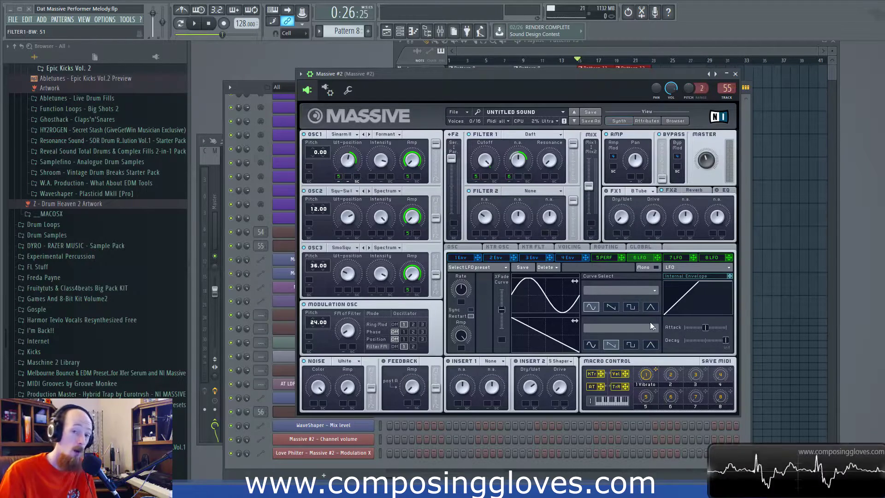
right_click(511, 179)
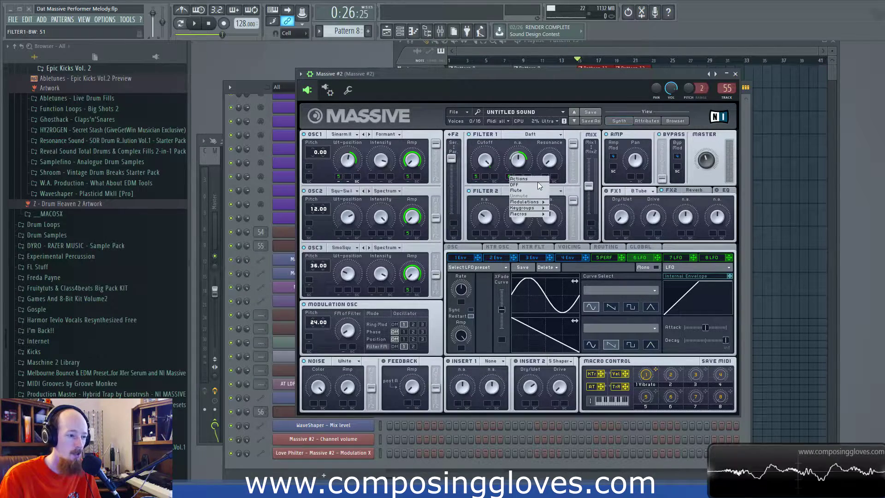
click(535, 184)
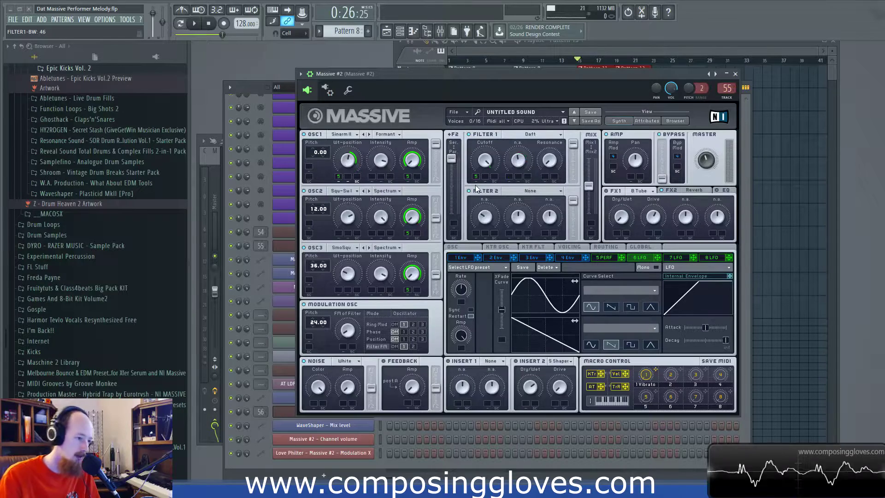
Compare the modulator 5 Performer with the modulator 6 LFO, and load flat curves at varying heights into Performer lower-row steps 1 to 13.
click(604, 258)
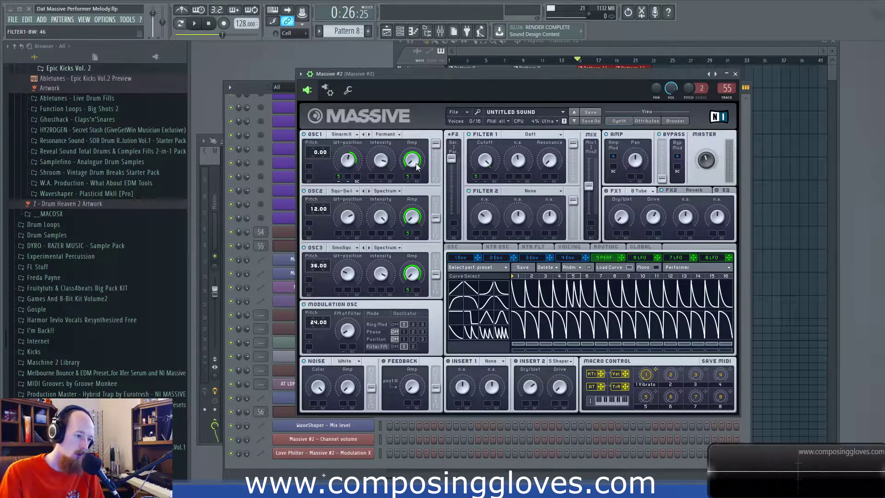
click(640, 258)
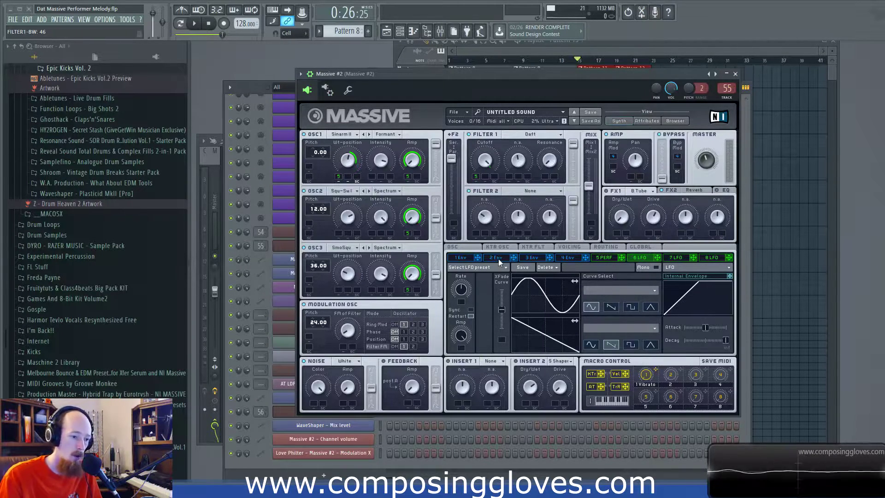
click(611, 256)
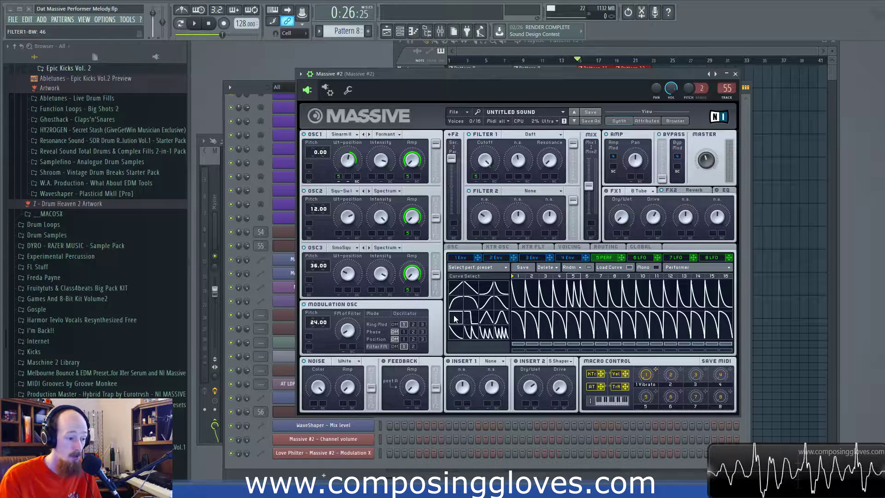
drag(457, 324, 564, 331)
mouse_move(452, 323)
mouse_down()
mouse_move(540, 338)
mouse_move(576, 320)
mouse_move(673, 323)
mouse_move(588, 325)
mouse_up()
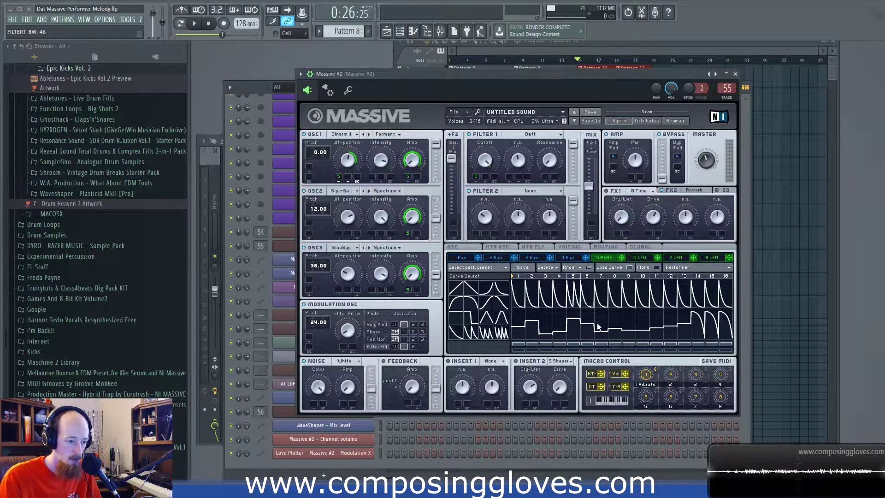
Switch modulator 5 to Stepper, pull the first step's level down to its minimum and shift the Massive #2 window slightly.
click(687, 269)
click(678, 279)
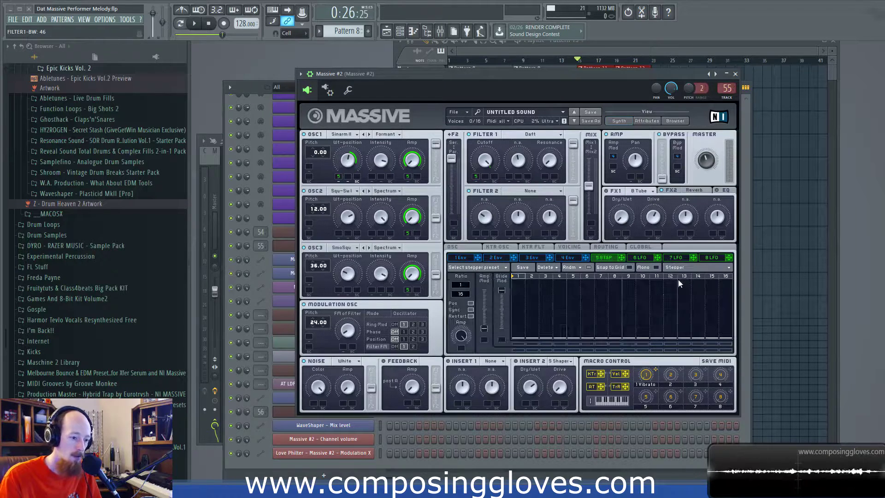
drag(523, 318, 524, 356)
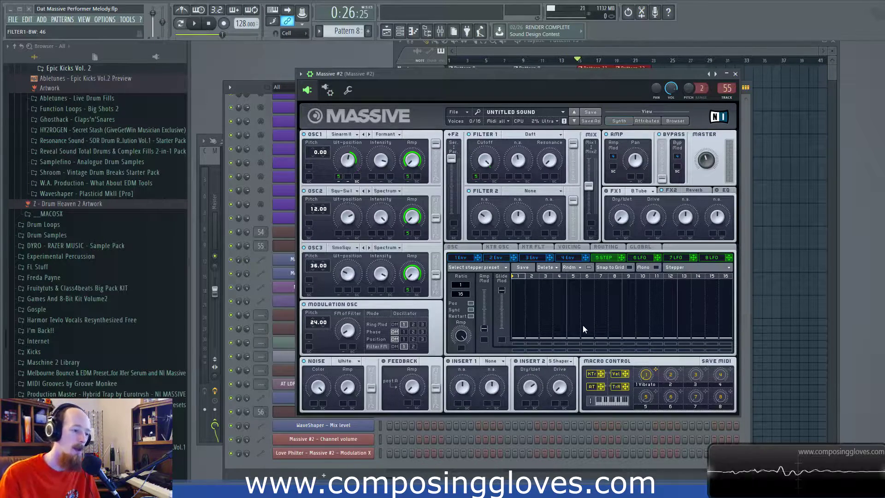
drag(592, 77, 592, 65)
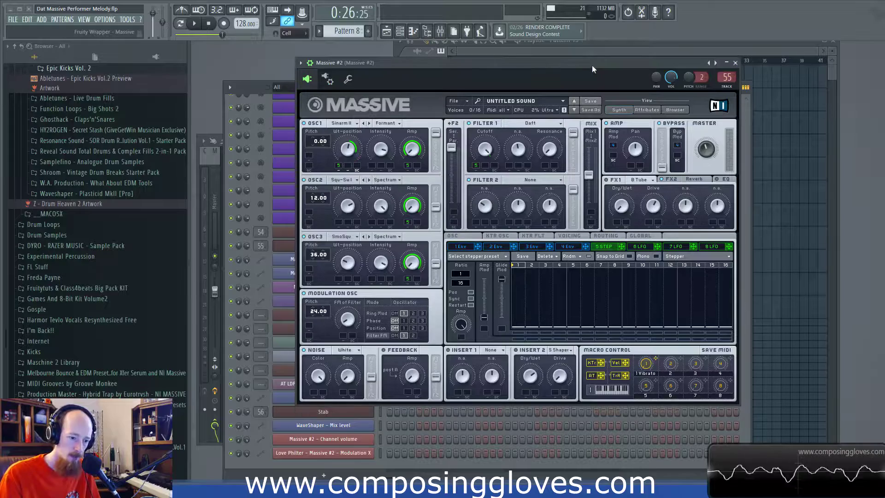